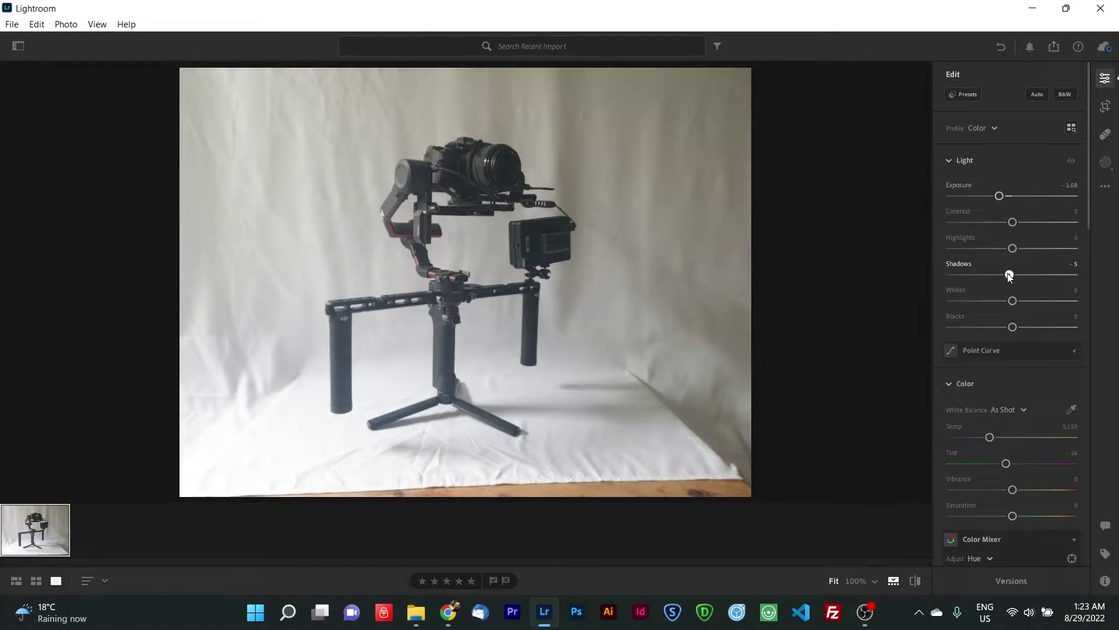
Lower Shadows and Exposure slightly and start a tighter crop around the gimbal rig
drag(1002, 274, 995, 274)
drag(999, 196, 998, 196)
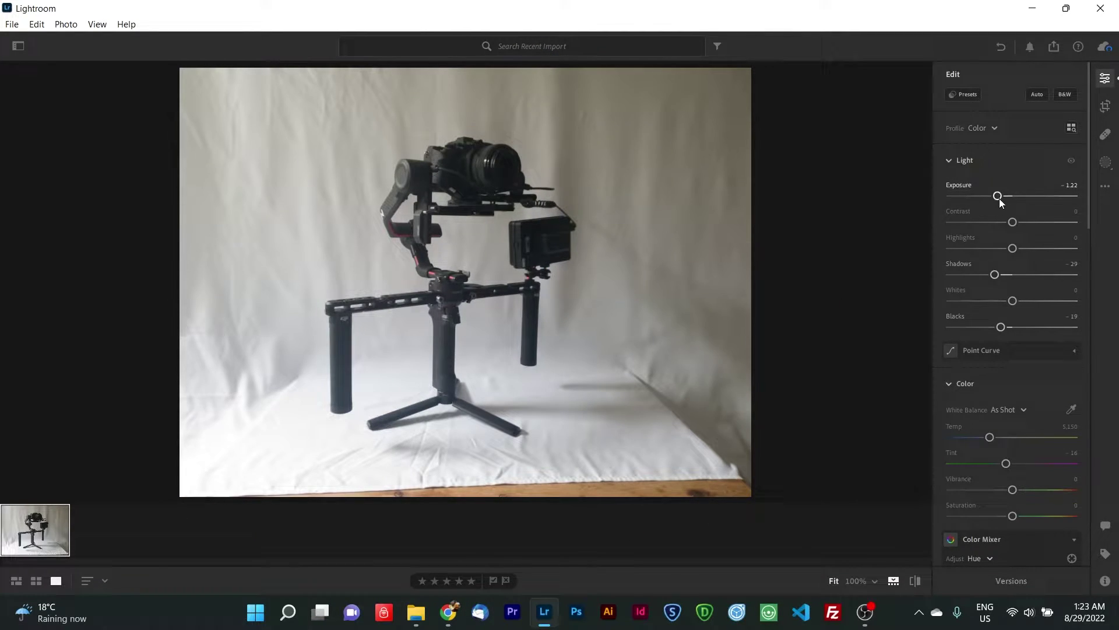
click(1103, 110)
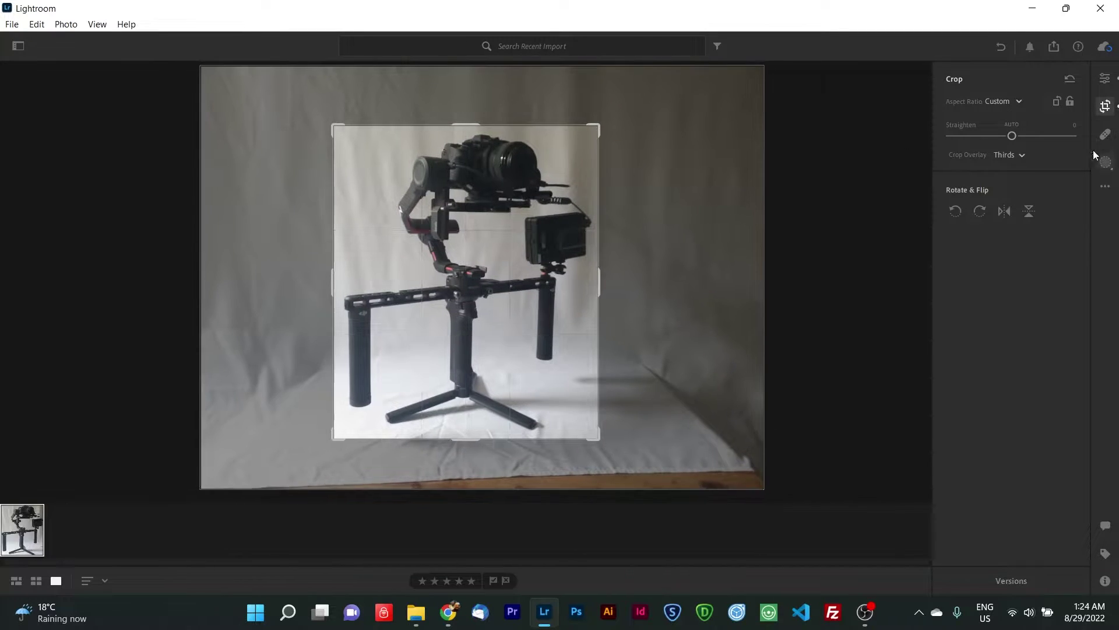
Apply the crop and brush the backdrop around the rig white with a full-Whites mask
key(b)
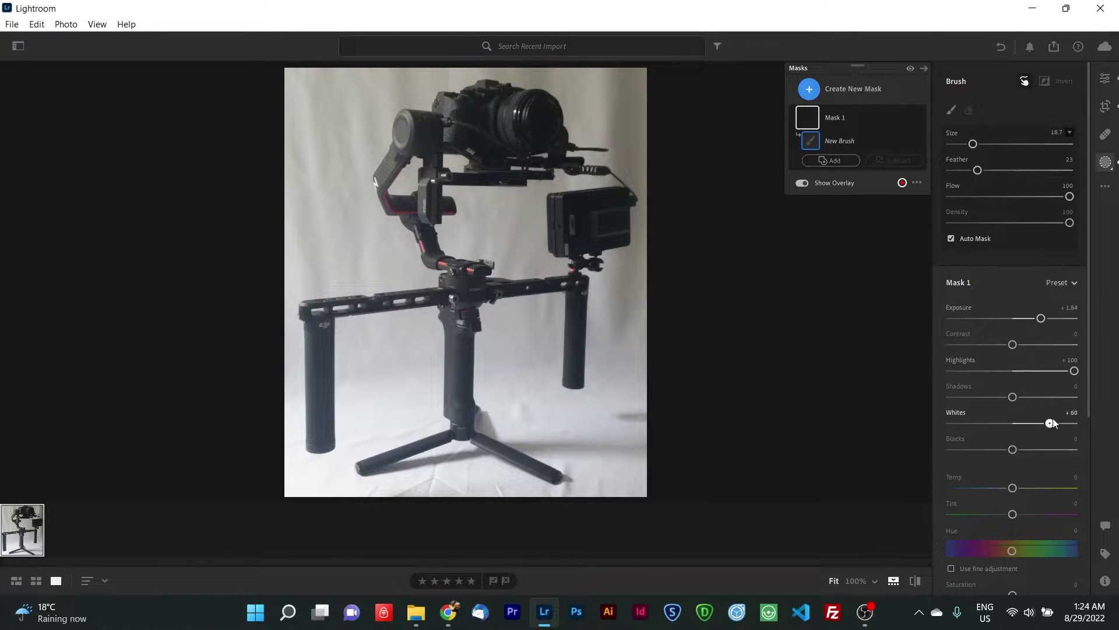
drag(1050, 423, 1074, 423)
drag(641, 268, 630, 507)
mouse_move(518, 309)
mouse_down()
mouse_move(535, 420)
mouse_move(599, 462)
mouse_up()
drag(607, 76, 632, 105)
mouse_move(338, 82)
mouse_down()
mouse_move(300, 141)
mouse_move(341, 257)
mouse_up()
drag(388, 350, 382, 411)
drag(402, 156, 394, 72)
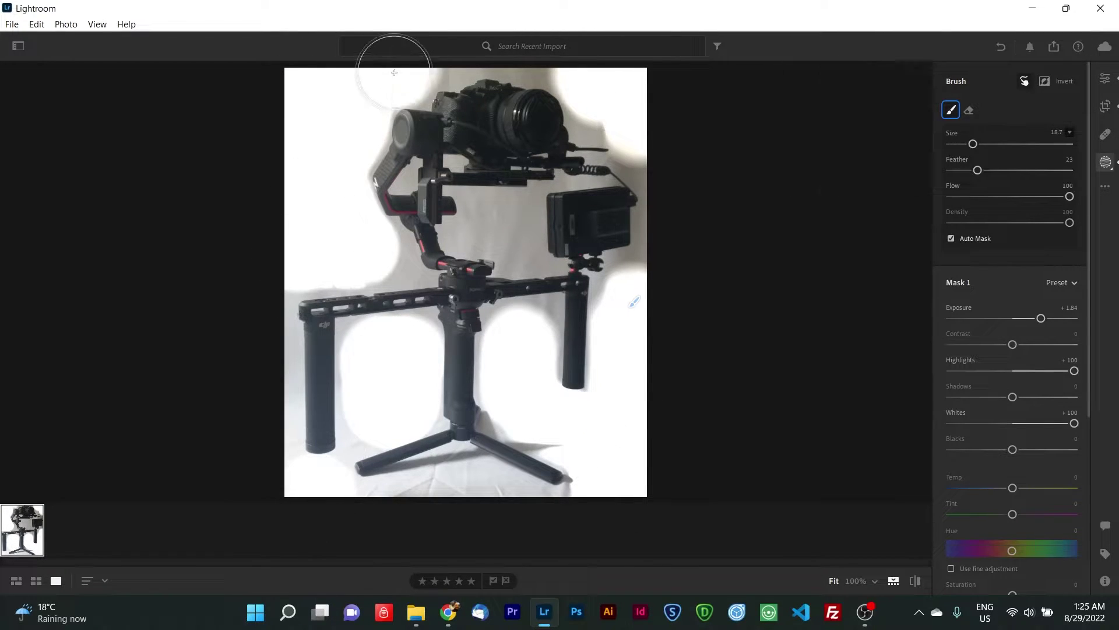
key(z)
drag(973, 144, 964, 144)
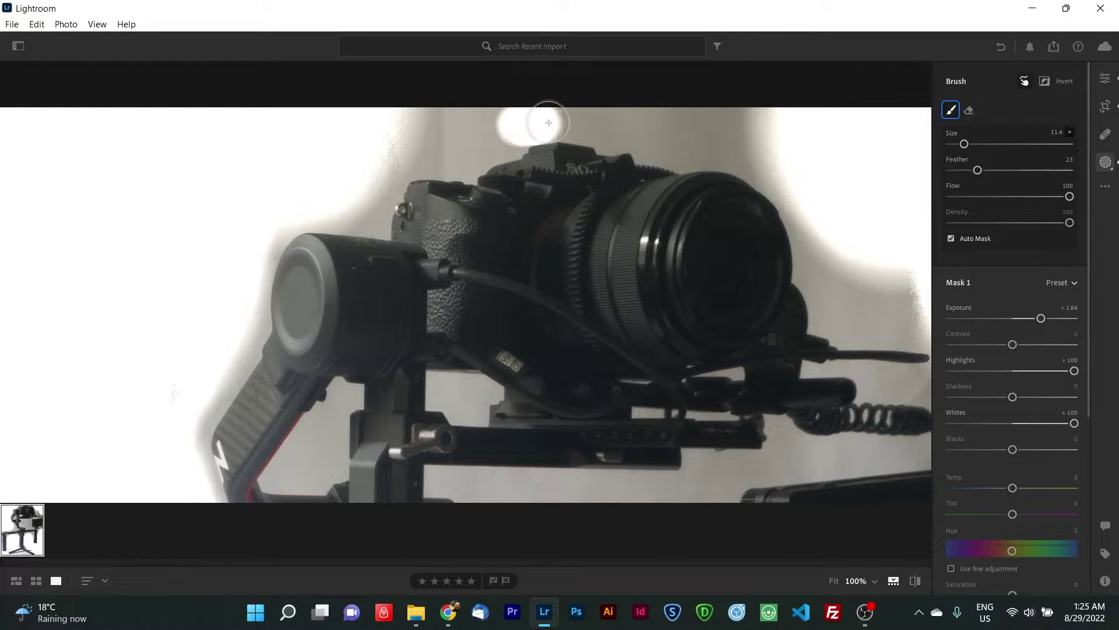
Whiten the backdrop above and beside the camera and the shadows near the gimbal base
drag(548, 122, 646, 148)
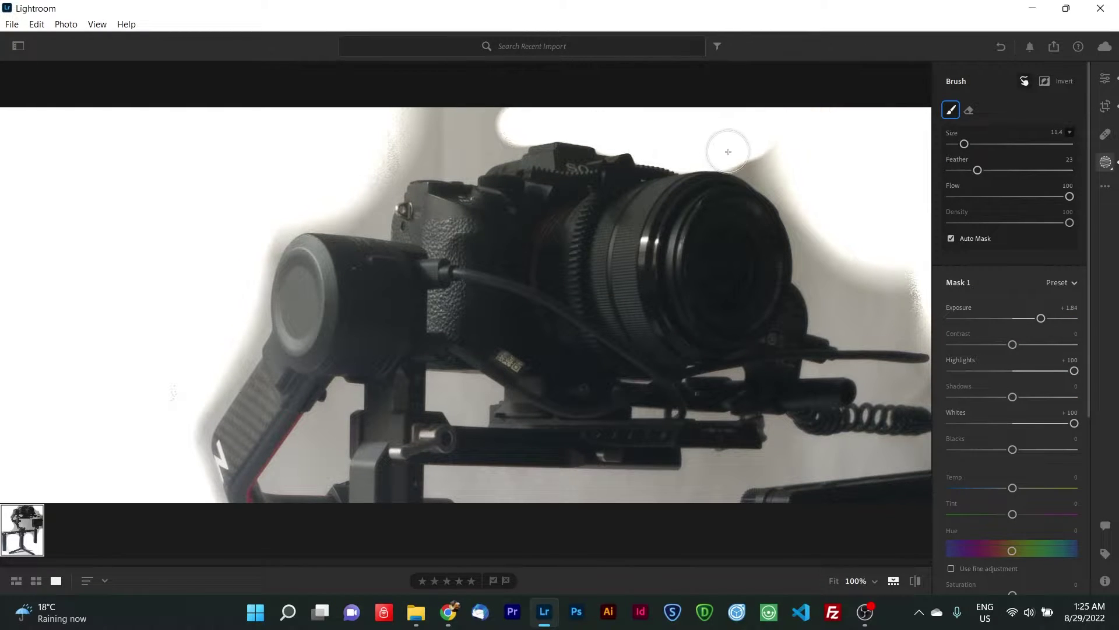
drag(728, 152, 858, 281)
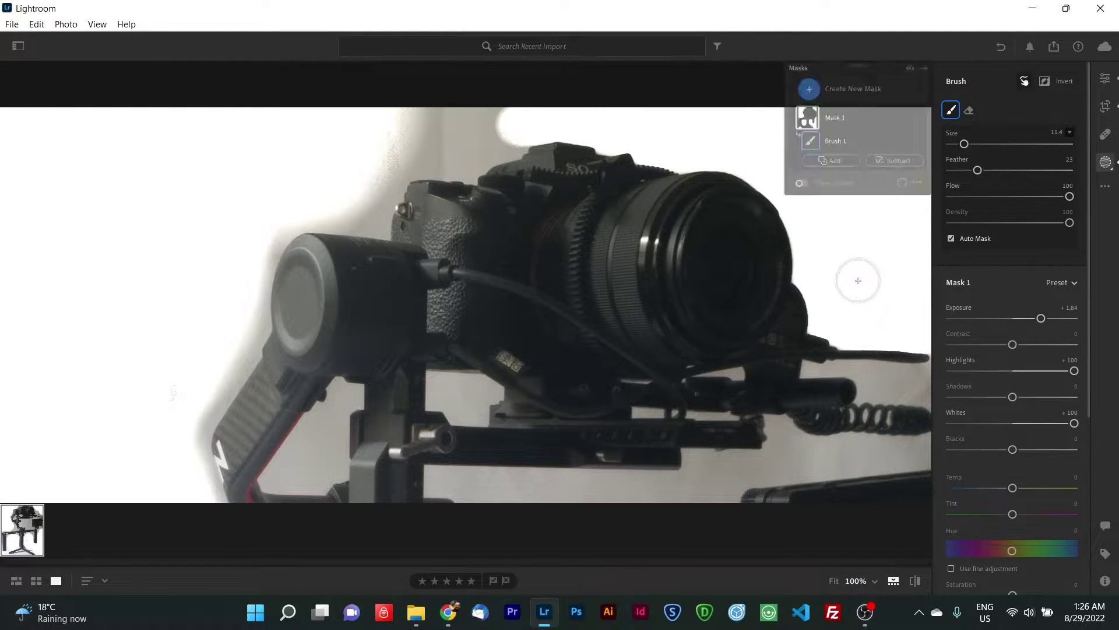
drag(501, 126, 343, 216)
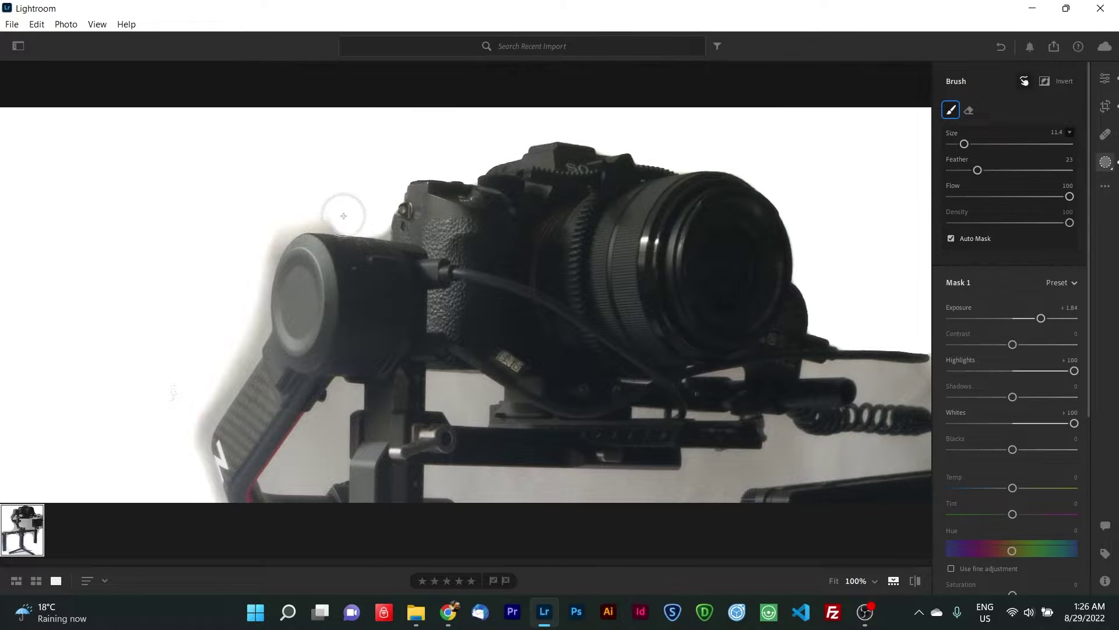
drag(250, 303, 195, 488)
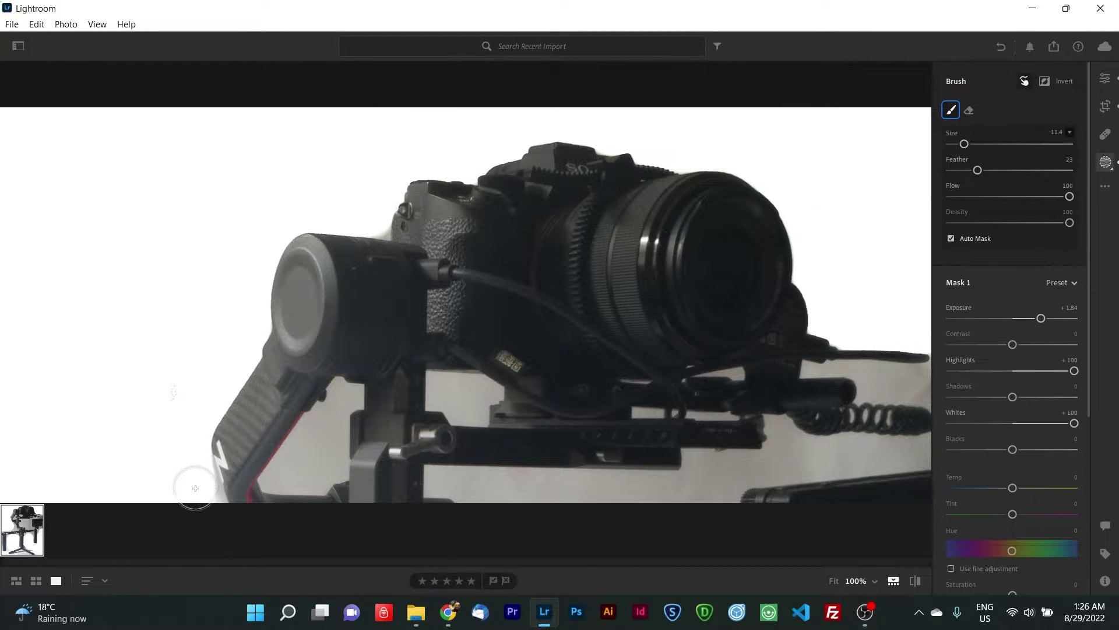
key(bracketleft)
key(bracketleft)
key(bracketleft)
drag(450, 381, 433, 404)
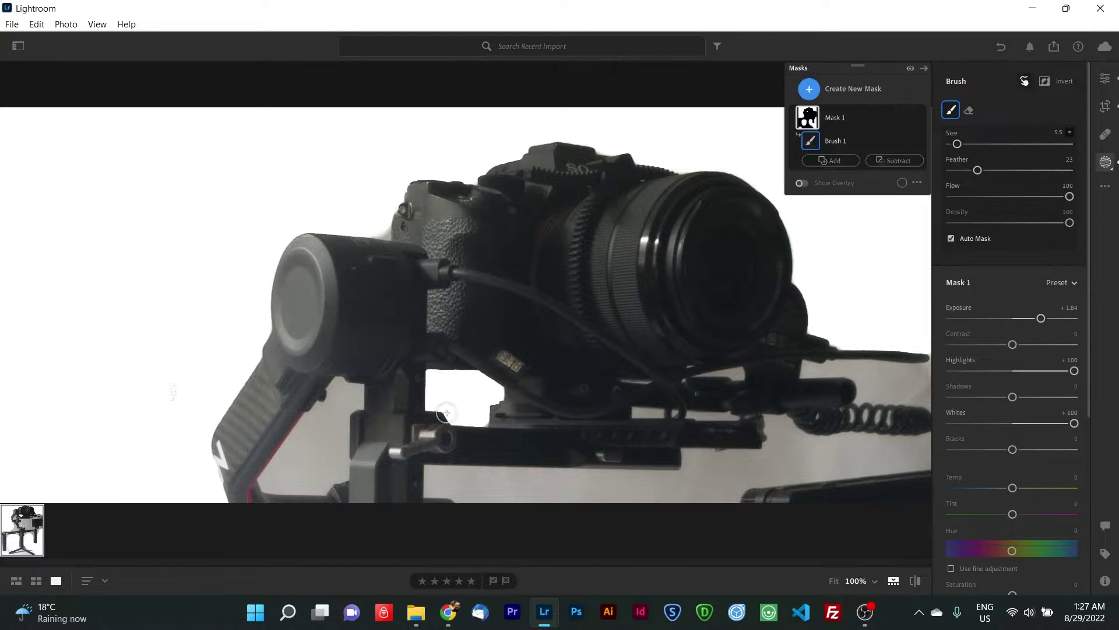
drag(331, 394, 353, 391)
mouse_move(279, 486)
mouse_down()
mouse_move(321, 408)
mouse_move(317, 425)
mouse_up()
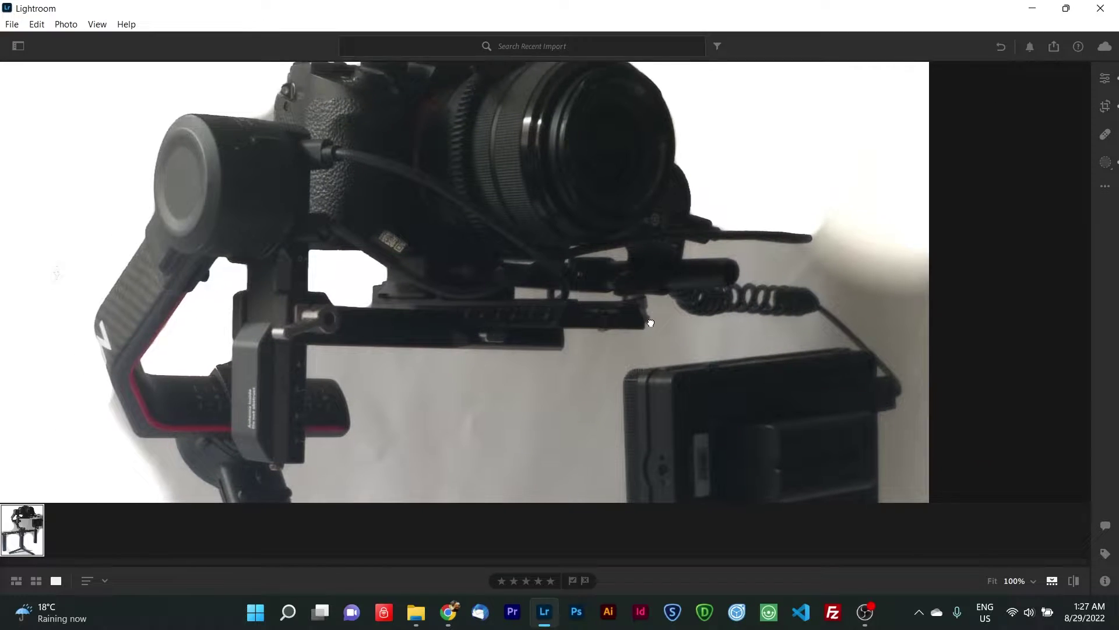
Whiten the backdrop along and inside the coiled cable with a finer brush
drag(650, 323, 654, 287)
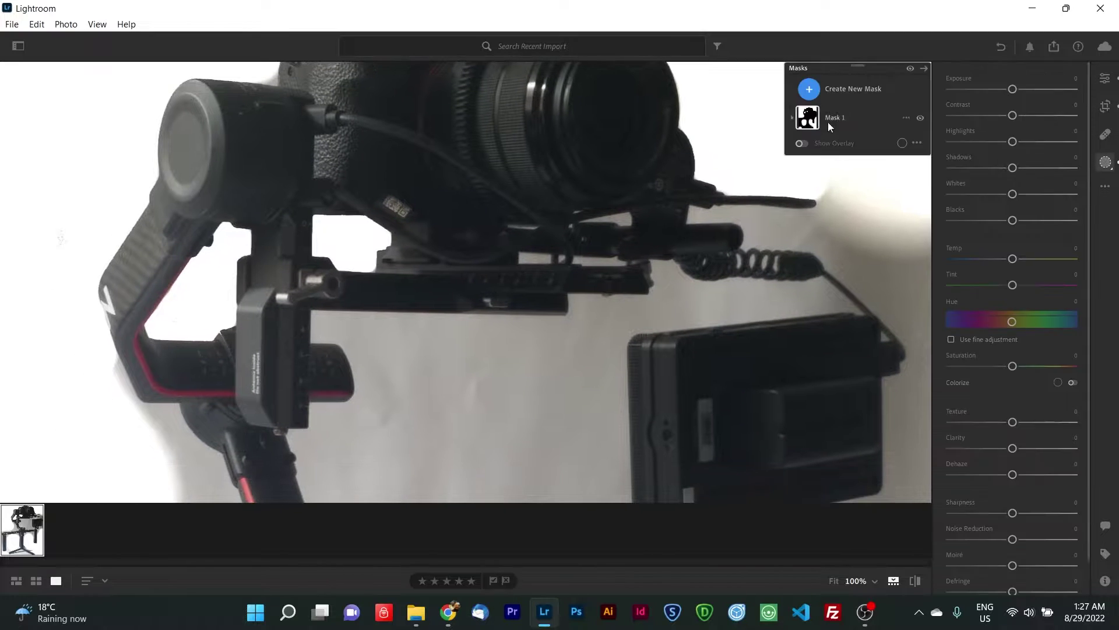
mouse_move(688, 217)
mouse_down()
mouse_move(837, 195)
mouse_move(809, 222)
mouse_move(758, 239)
mouse_move(927, 222)
mouse_move(819, 243)
mouse_move(905, 331)
mouse_move(869, 279)
mouse_move(751, 309)
mouse_move(632, 307)
mouse_up()
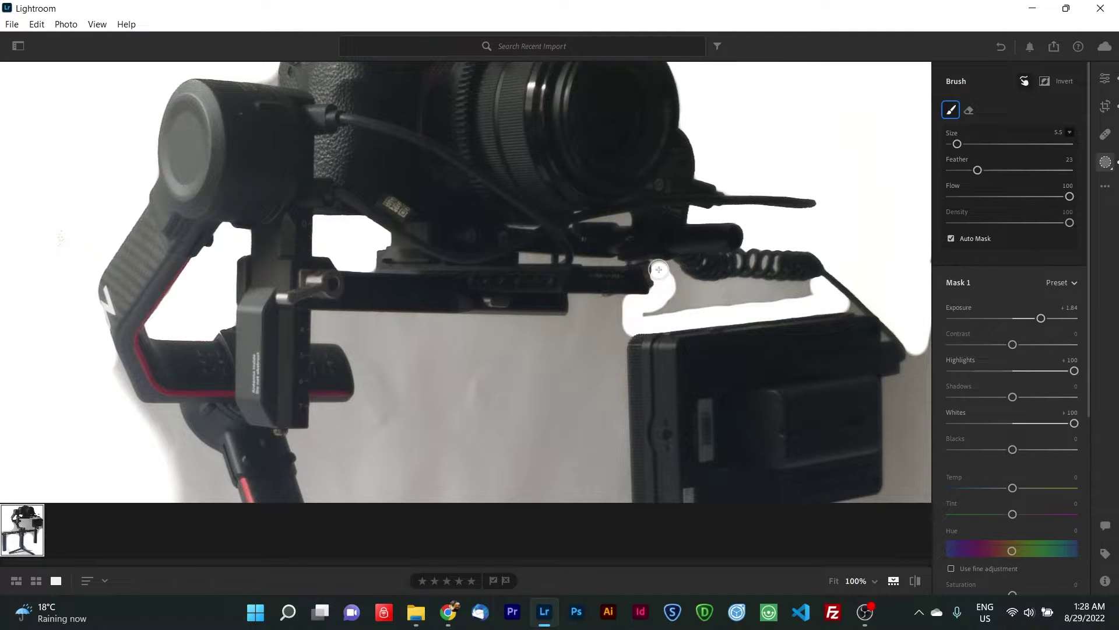
mouse_move(658, 269)
mouse_down()
mouse_move(732, 284)
mouse_move(721, 294)
mouse_up()
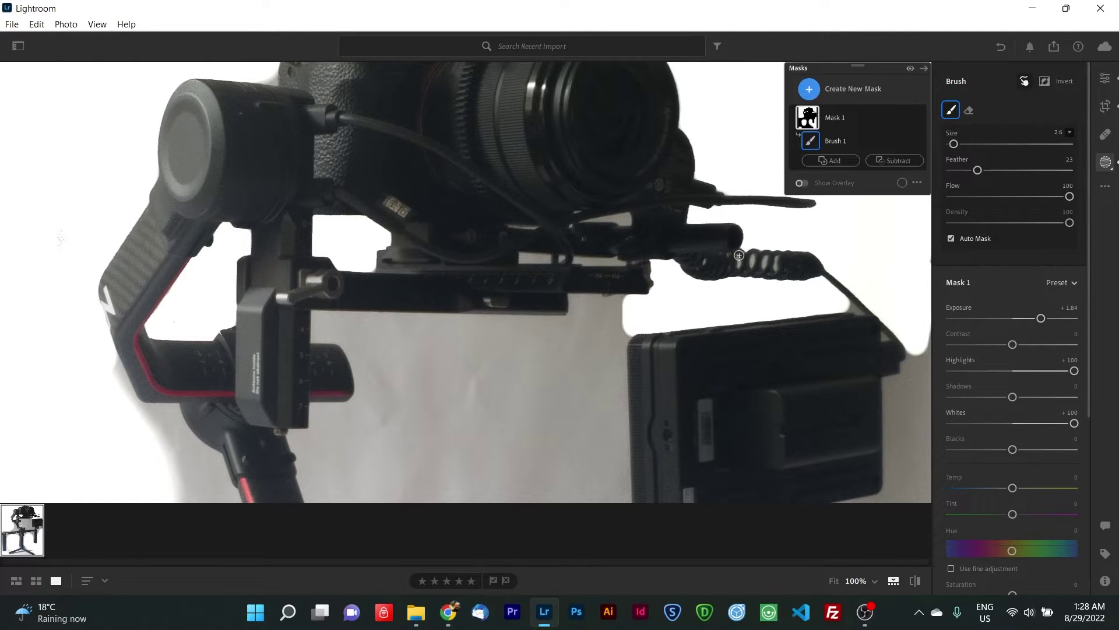
drag(767, 257, 777, 261)
drag(586, 260, 551, 260)
drag(955, 143, 952, 144)
drag(582, 220, 633, 219)
drag(515, 227, 516, 229)
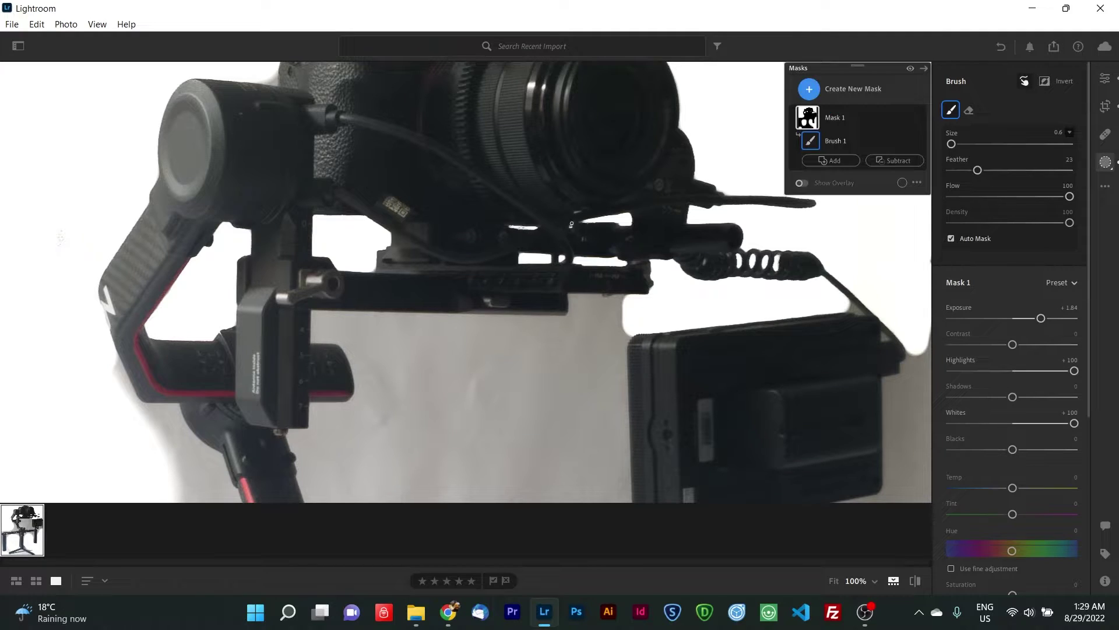
Whiten the background along the monitor's right edge and below the bar
drag(952, 144, 956, 144)
mouse_move(848, 306)
mouse_down()
mouse_move(907, 373)
mouse_move(891, 492)
mouse_move(926, 370)
mouse_up()
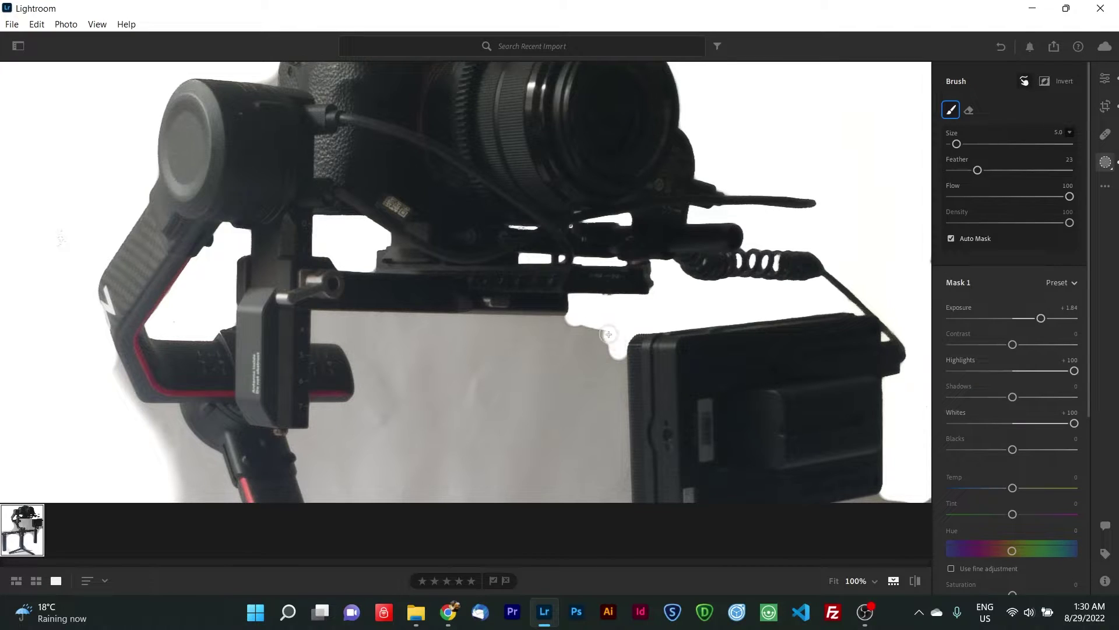
drag(609, 334, 509, 322)
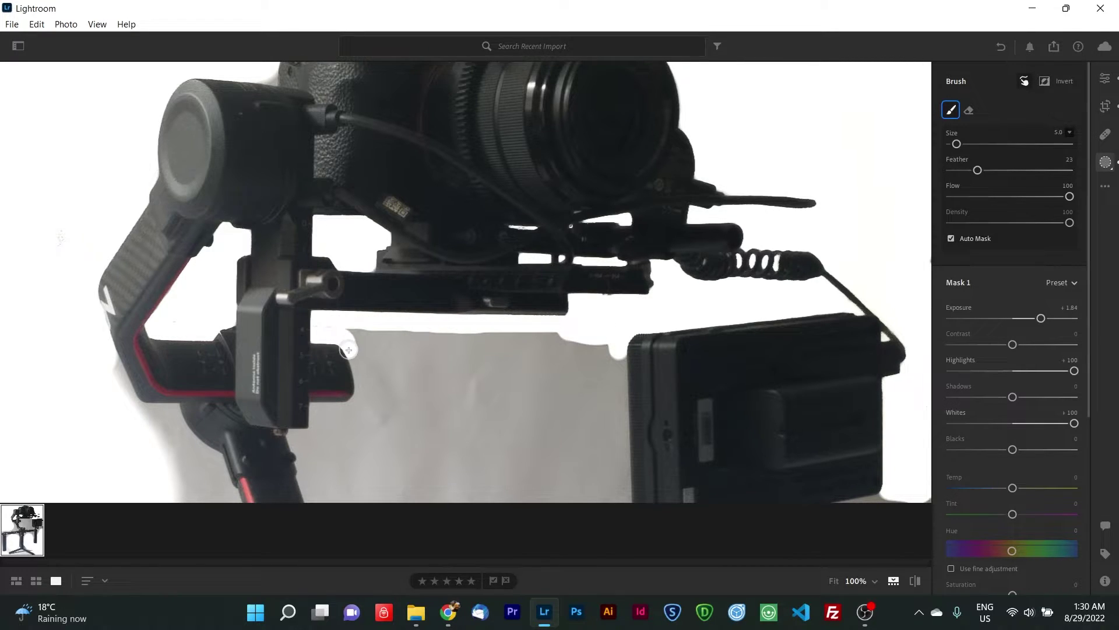
mouse_move(349, 350)
mouse_down()
mouse_move(367, 328)
mouse_move(618, 358)
mouse_move(387, 373)
mouse_move(539, 363)
mouse_move(620, 391)
mouse_move(621, 466)
mouse_move(362, 499)
mouse_move(295, 437)
mouse_move(443, 385)
mouse_move(332, 475)
mouse_move(603, 405)
mouse_move(414, 423)
mouse_move(438, 469)
mouse_move(583, 408)
mouse_move(486, 465)
mouse_move(539, 457)
mouse_up()
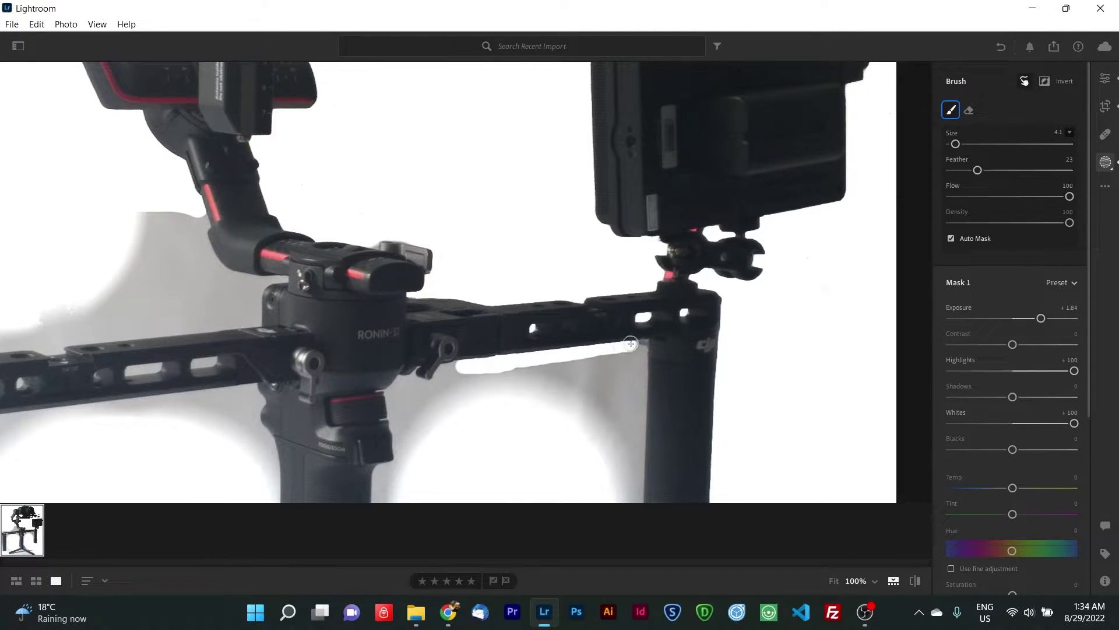
Whiten the shadows along the post and under the bar near the grip
drag(631, 343, 635, 502)
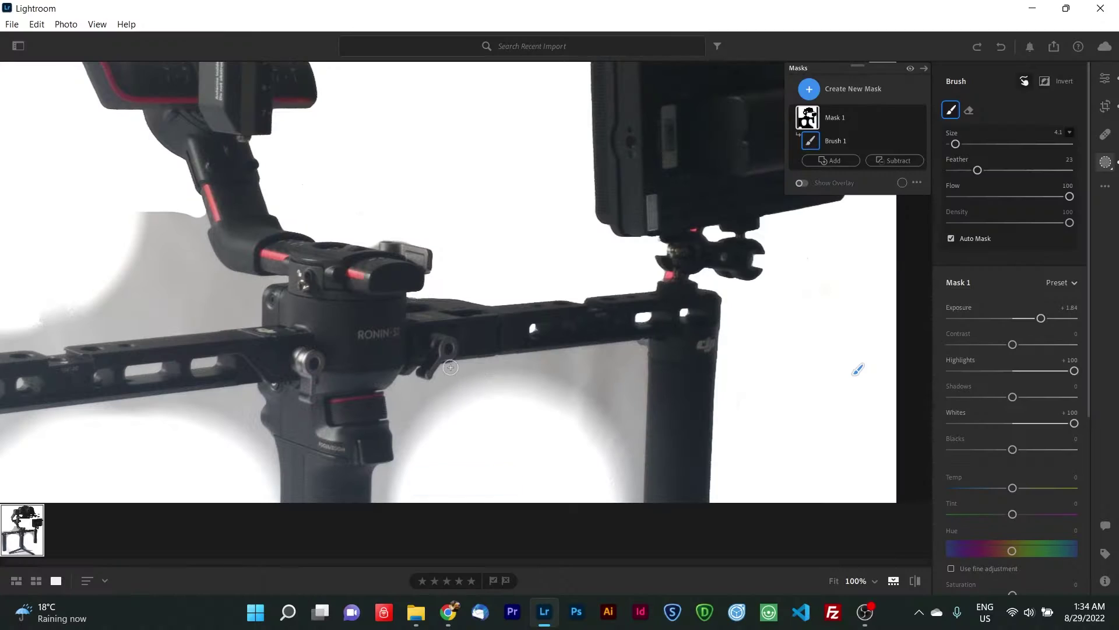
drag(451, 367, 497, 364)
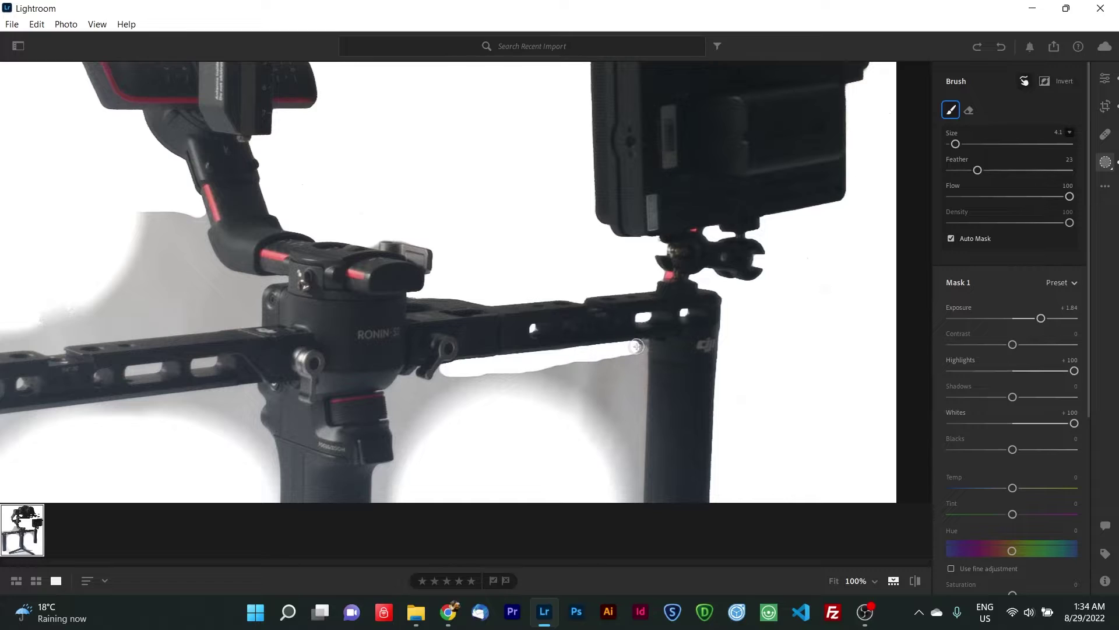
mouse_move(641, 443)
mouse_down()
mouse_move(633, 502)
mouse_move(551, 369)
mouse_up()
drag(390, 397, 397, 420)
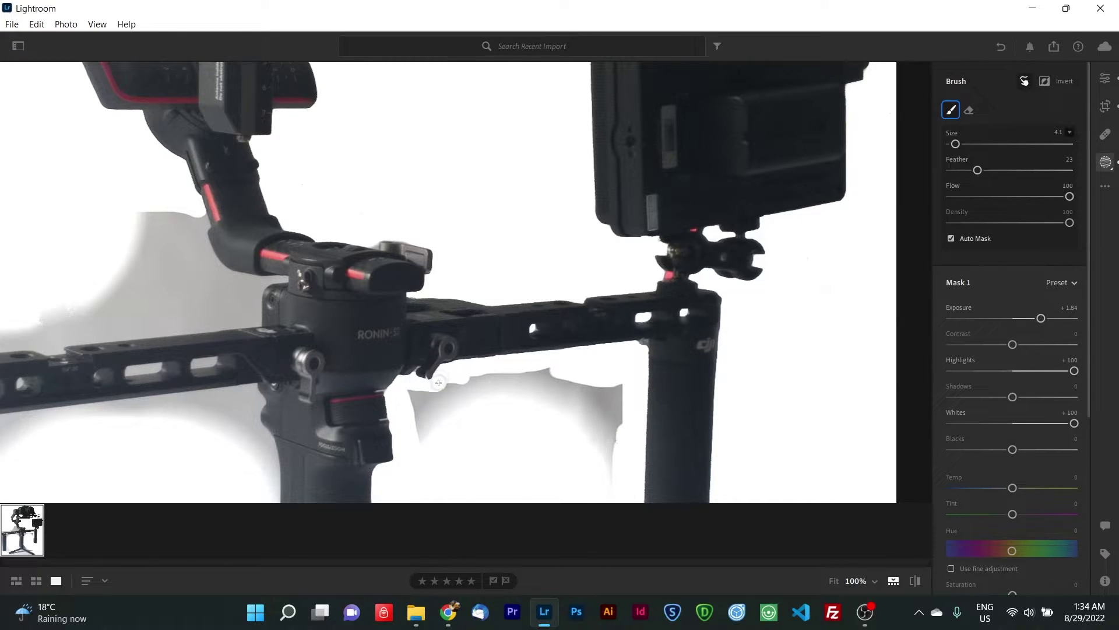
drag(438, 382, 587, 446)
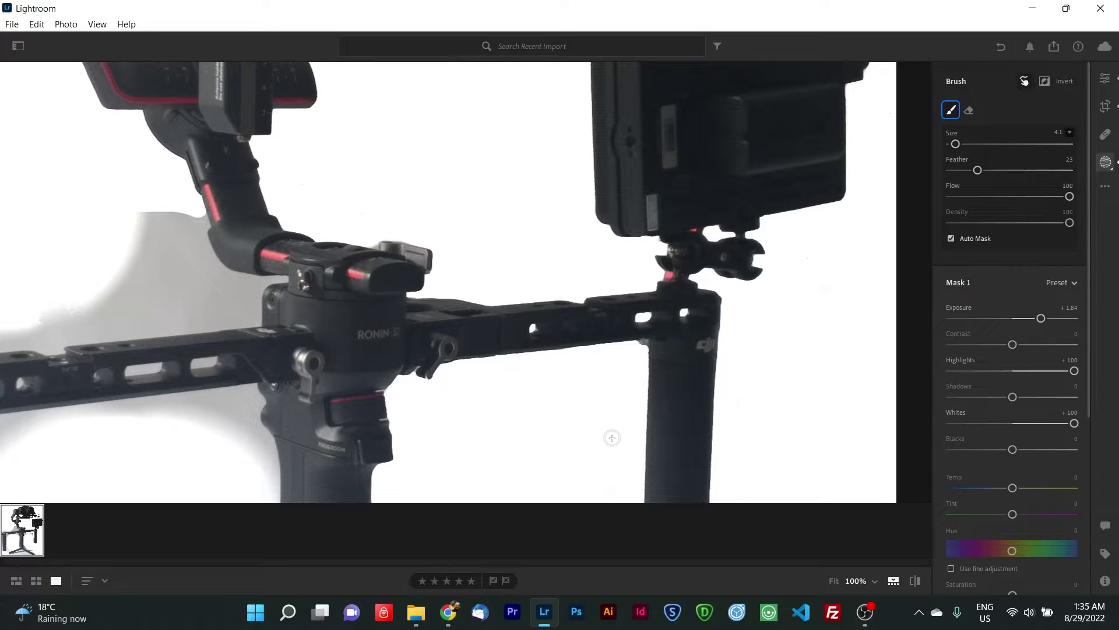
Whiten the left-edge shadows and the grey left of the arm, redoing the bar-edge stroke
drag(5, 420, 39, 418)
drag(110, 408, 235, 392)
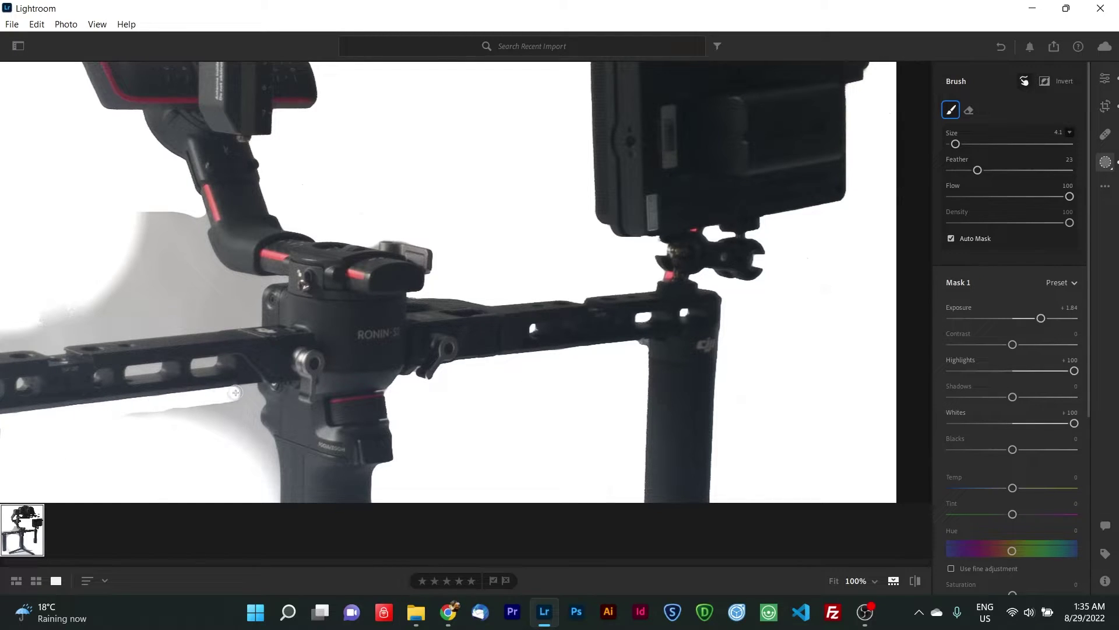
drag(272, 456, 132, 425)
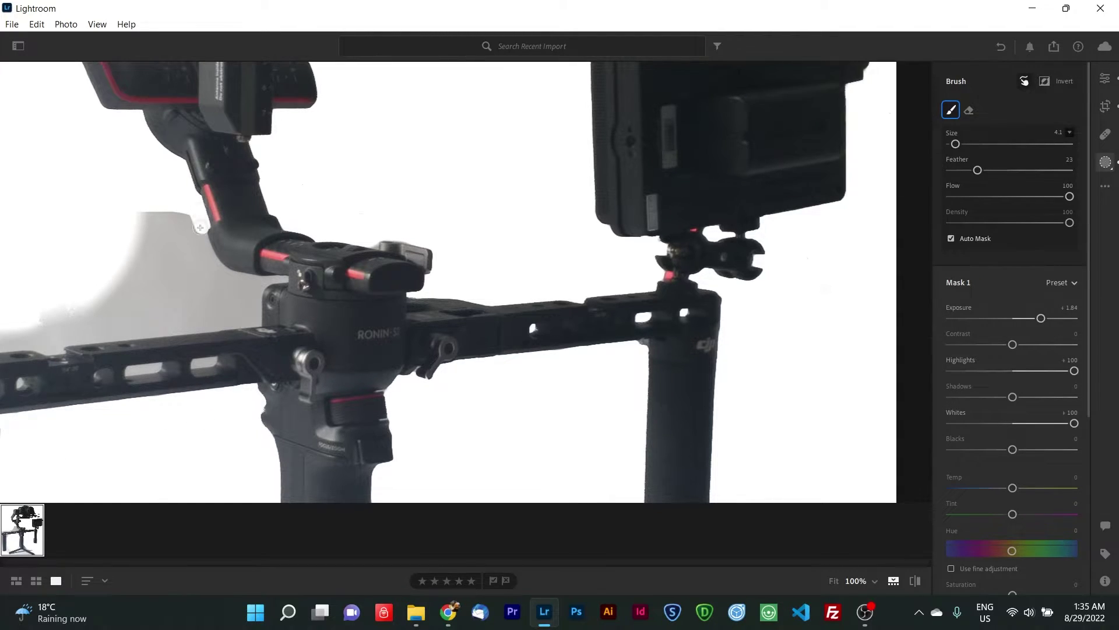
key(ctrl+z)
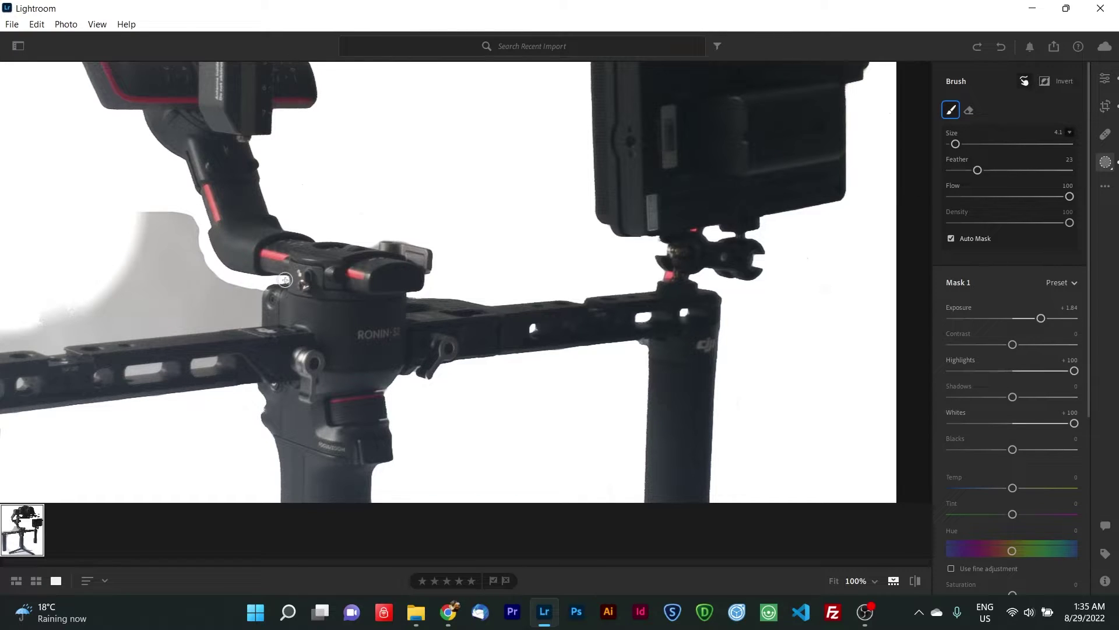
drag(284, 281, 24, 343)
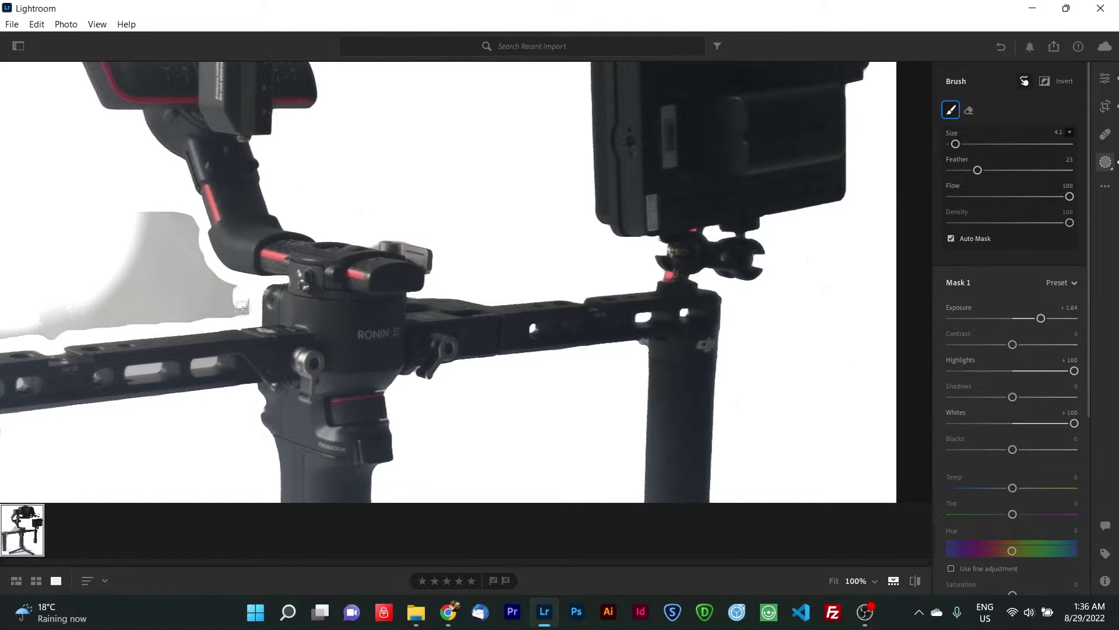
mouse_move(242, 309)
mouse_down()
mouse_move(197, 304)
mouse_move(186, 277)
mouse_up()
Zoom in on the handles and whiten the grey patches left of the arm and left grip
key(e)
click(482, 349)
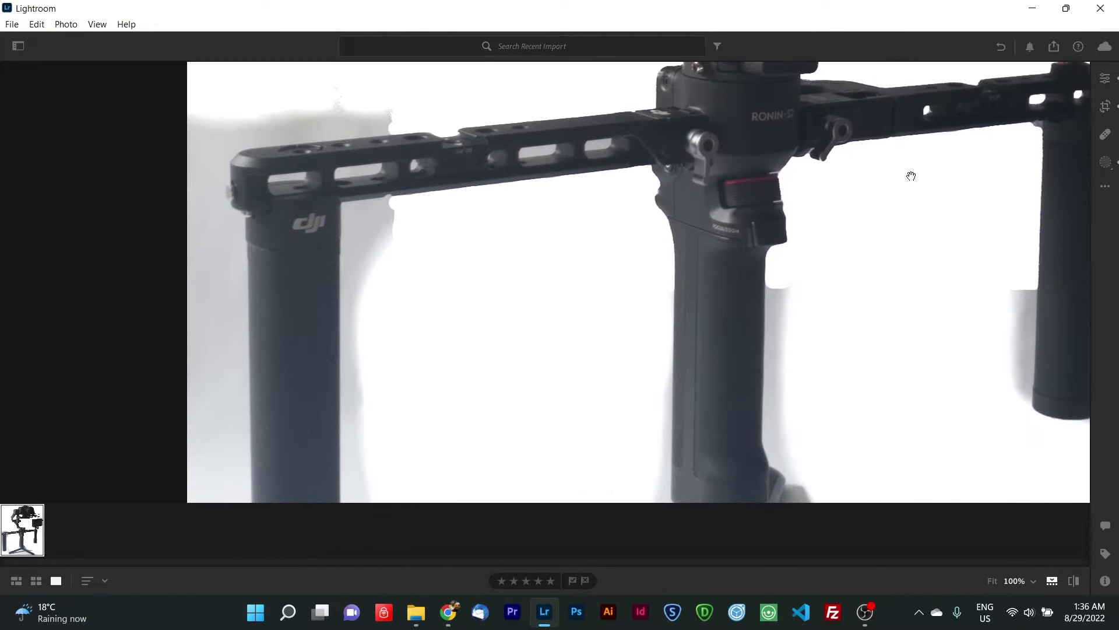
key(m)
drag(359, 135, 195, 128)
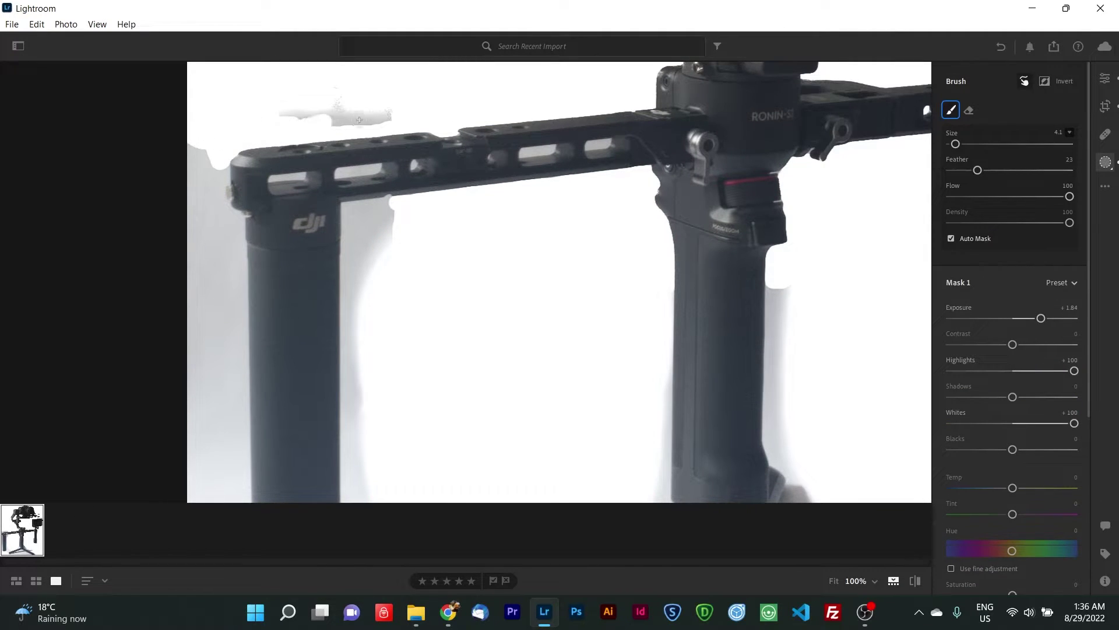
drag(358, 119, 205, 165)
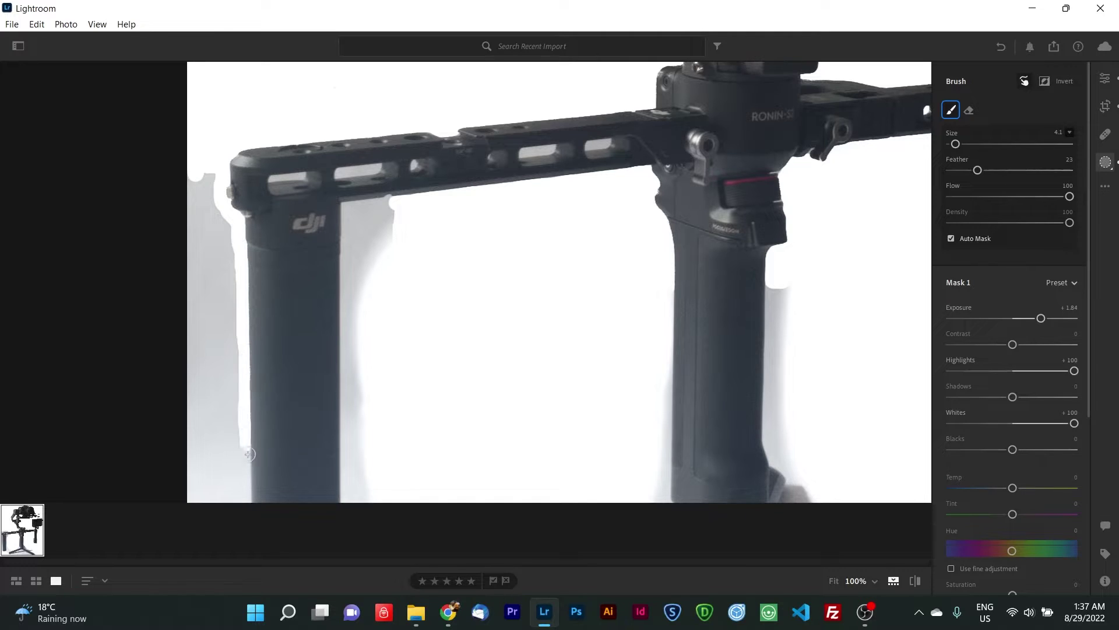
drag(249, 454, 237, 418)
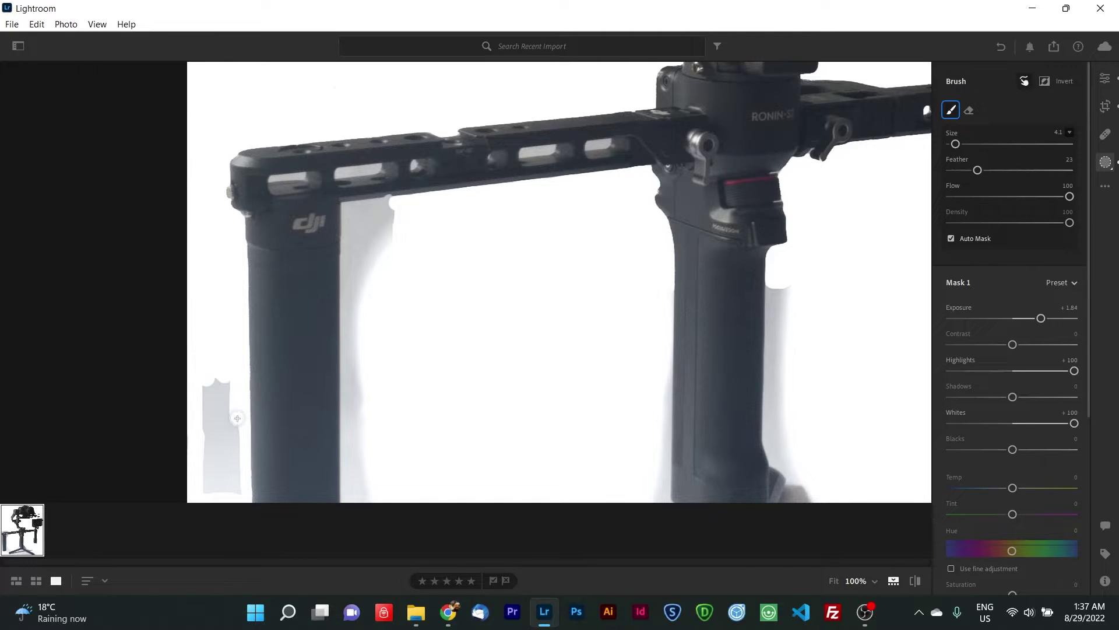
drag(349, 260, 391, 199)
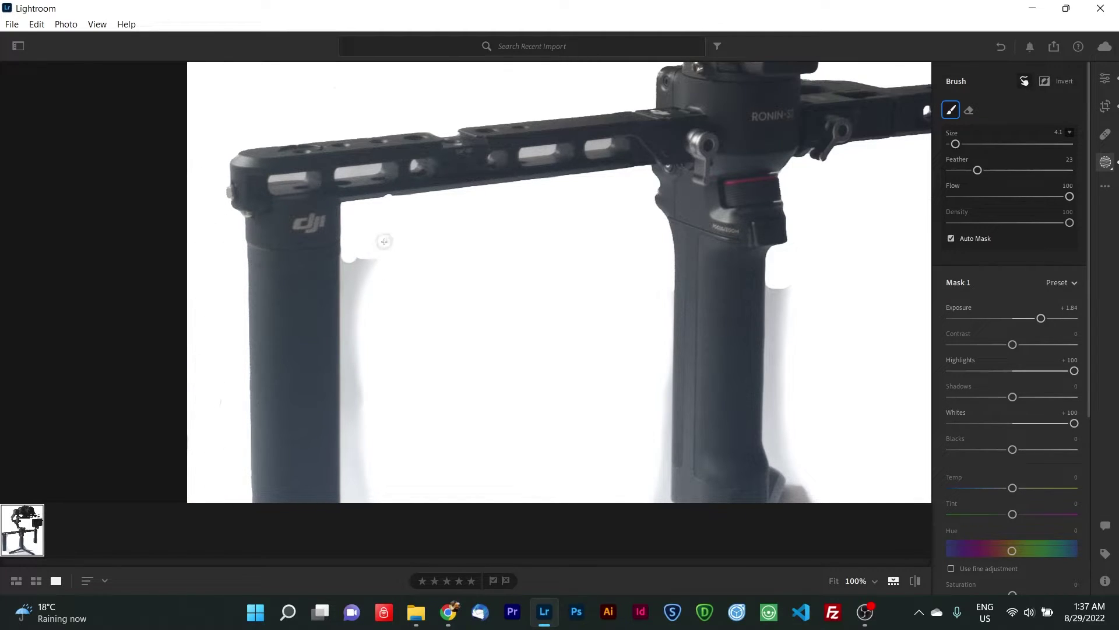
mouse_move(346, 356)
mouse_down()
mouse_move(352, 495)
mouse_move(379, 287)
mouse_up()
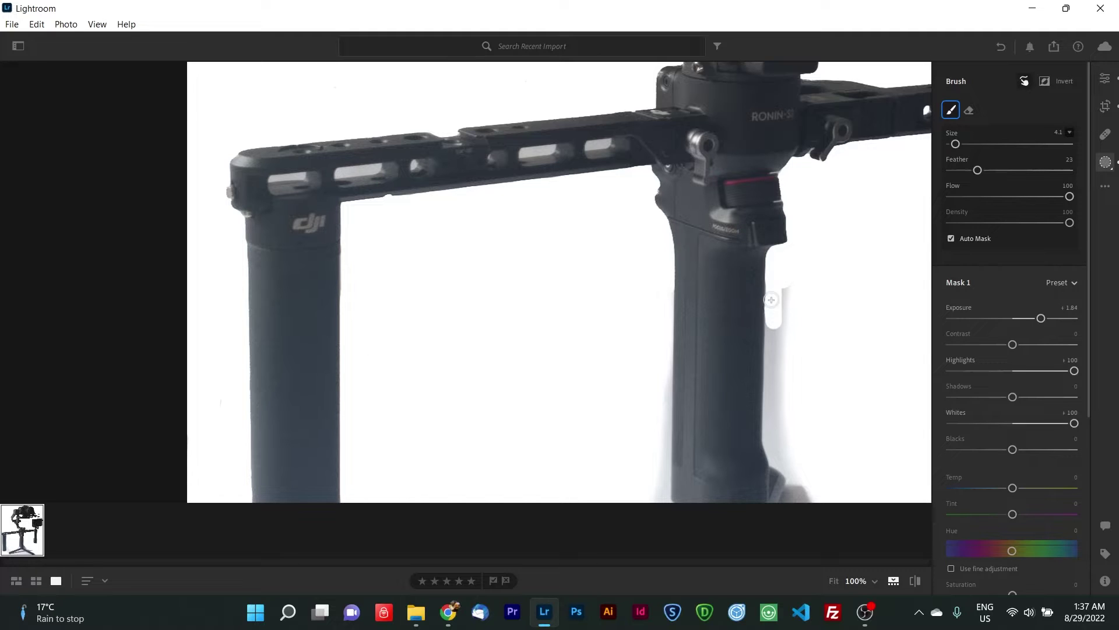
Whiten the shadows beside the right and upper grips and around the column base
drag(788, 469, 670, 352)
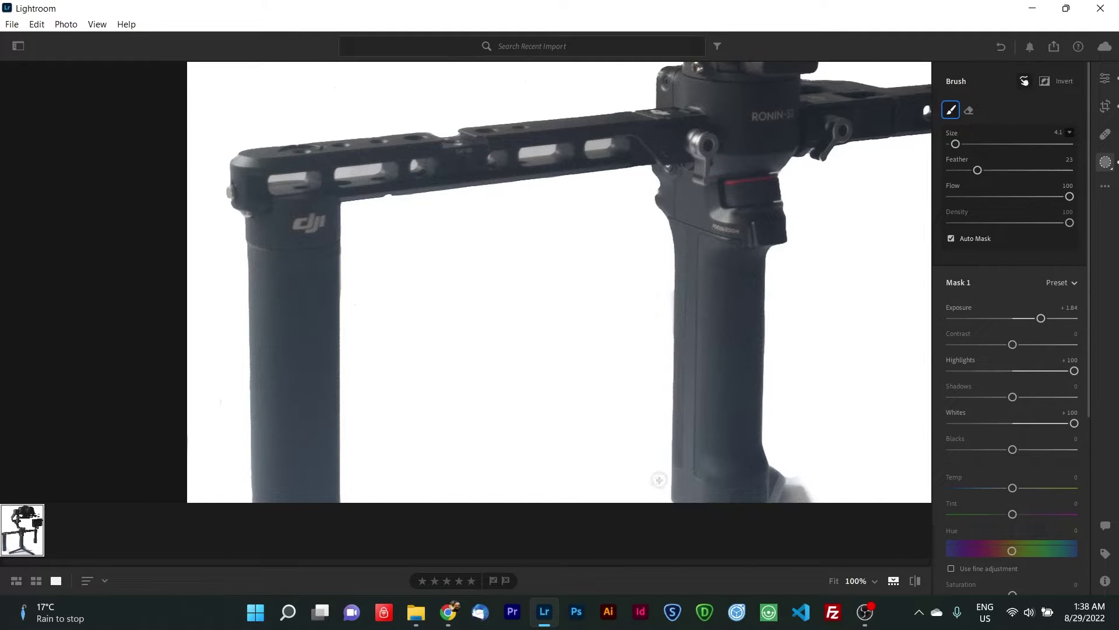
key(z)
key(z)
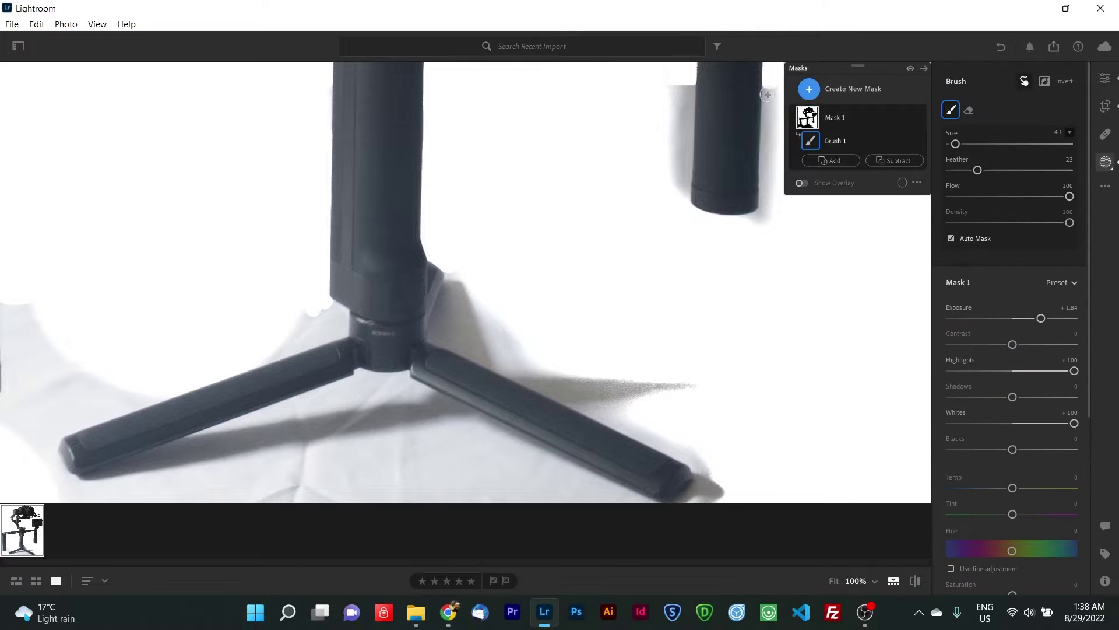
drag(768, 94, 767, 170)
drag(685, 88, 678, 151)
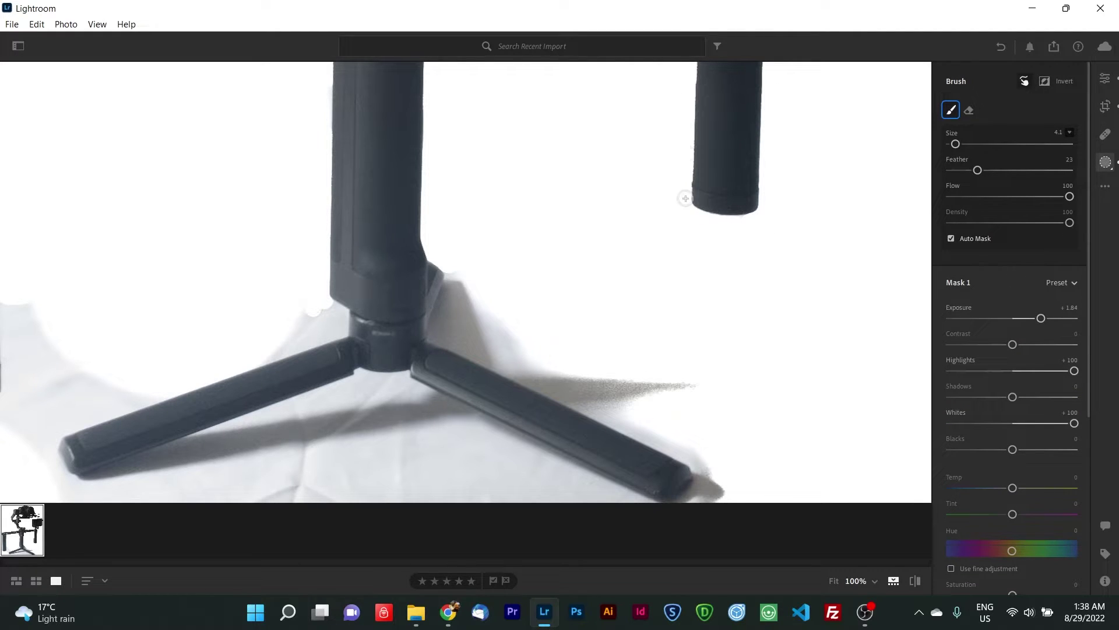
drag(453, 273, 436, 333)
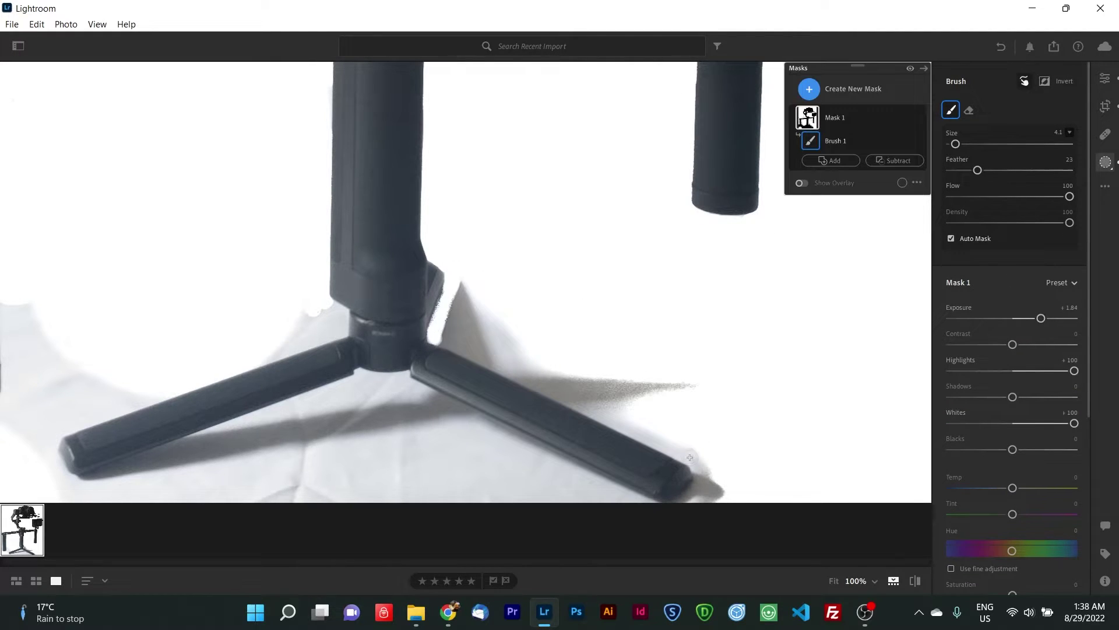
mouse_move(690, 457)
mouse_down()
mouse_move(544, 309)
mouse_move(464, 325)
mouse_move(493, 341)
mouse_up()
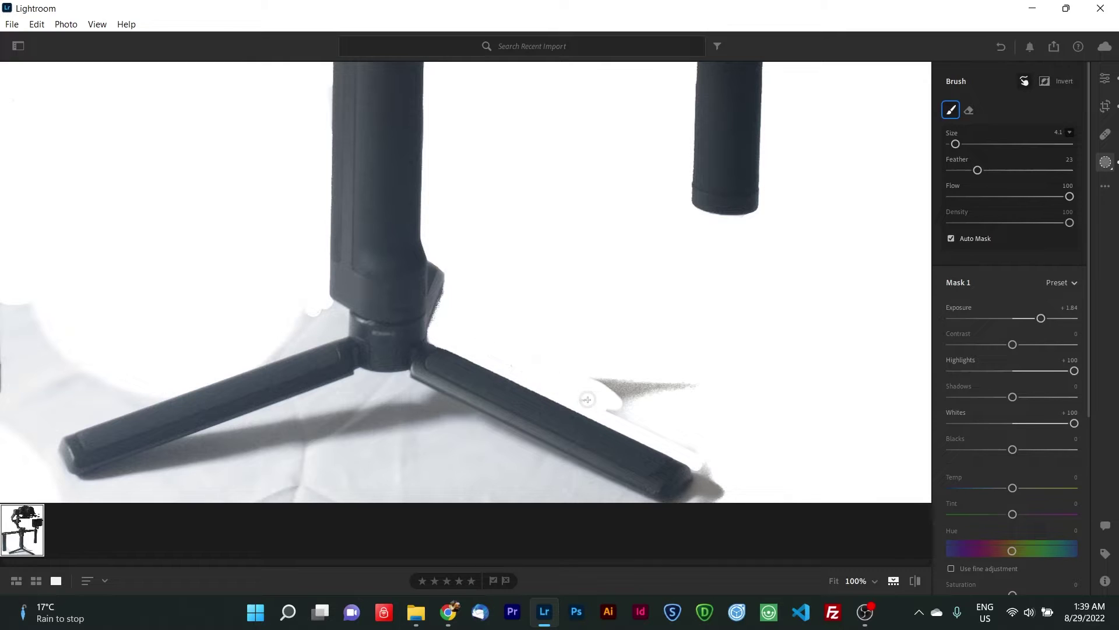
drag(436, 321, 453, 281)
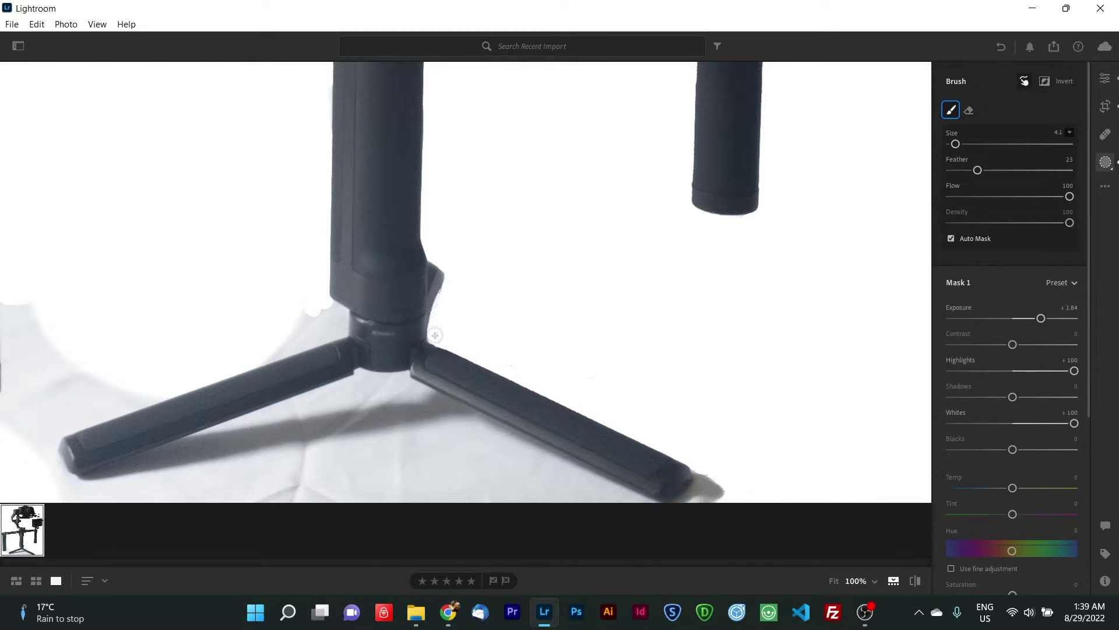
Whiten the shadows under both tripod legs, redoing the left-leg stroke
scroll(812, 327, down, 3)
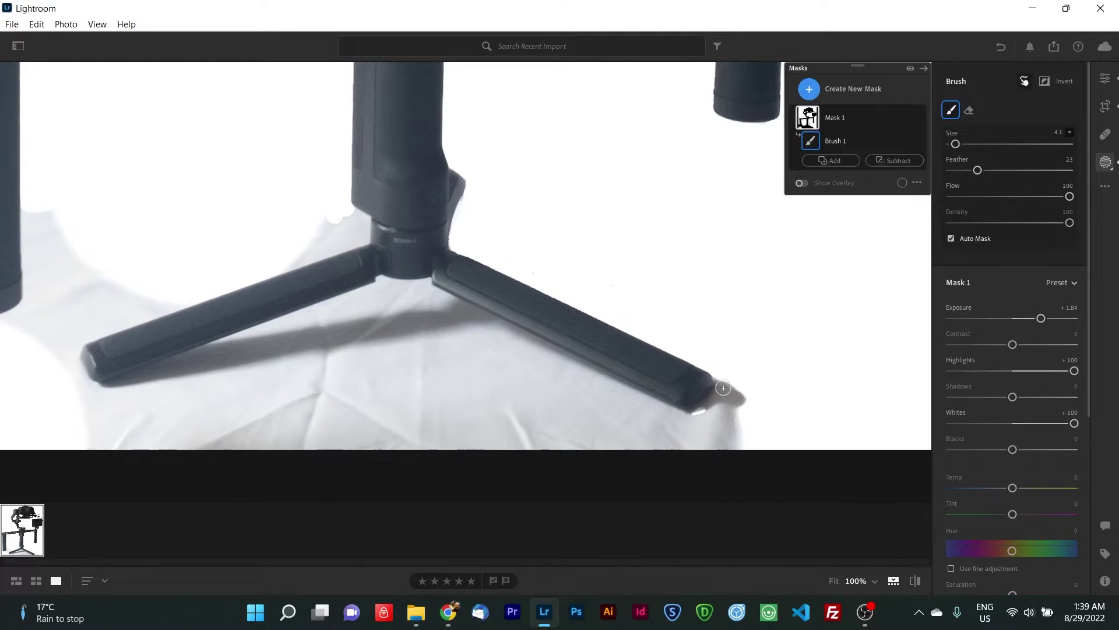
drag(722, 388, 721, 385)
mouse_move(687, 420)
mouse_down()
mouse_move(694, 412)
mouse_move(670, 449)
mouse_move(436, 314)
mouse_move(560, 373)
mouse_move(641, 434)
mouse_up()
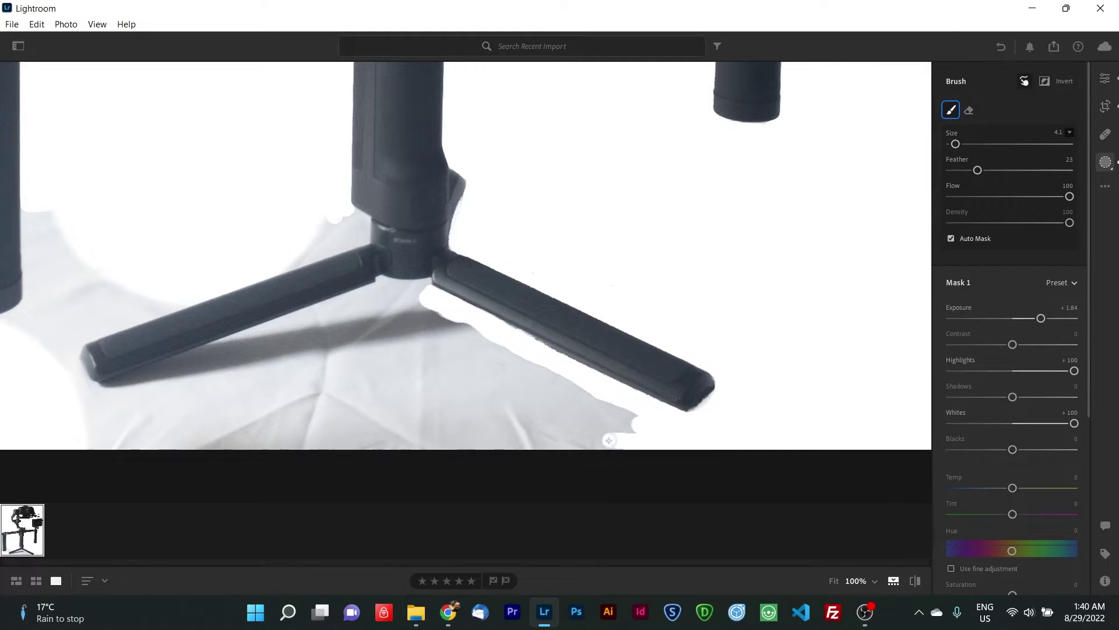
key(bracketright)
key(bracketright)
key(bracketright)
mouse_move(431, 379)
mouse_down()
mouse_move(425, 350)
mouse_move(453, 330)
mouse_move(400, 445)
mouse_move(275, 429)
mouse_move(395, 320)
mouse_move(312, 333)
mouse_move(370, 332)
mouse_move(395, 354)
mouse_up()
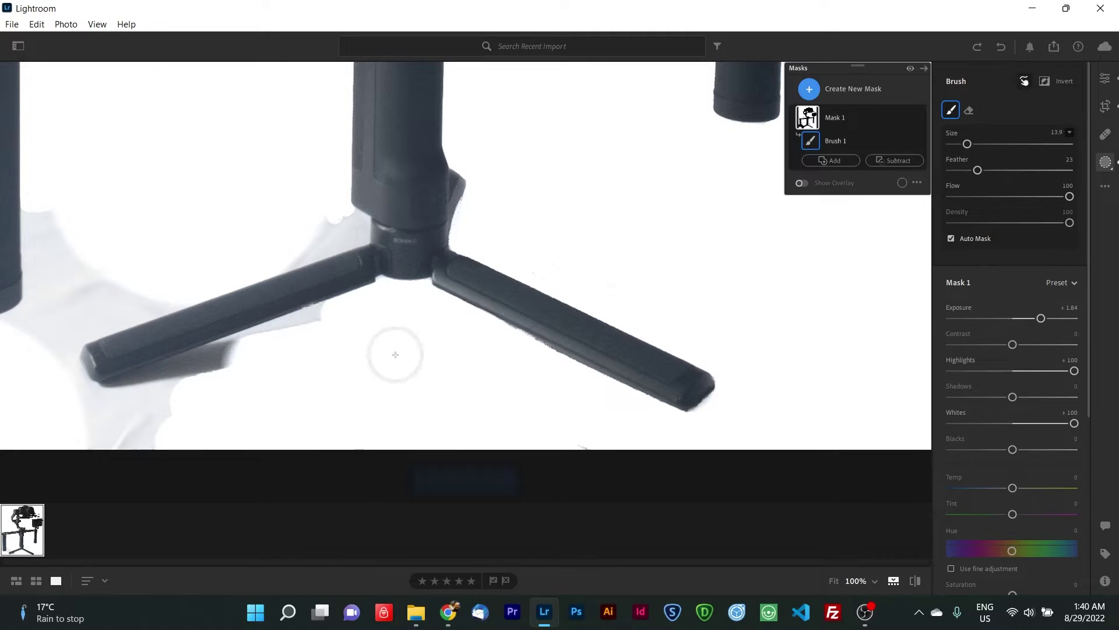
mouse_move(105, 388)
mouse_down()
mouse_move(241, 341)
mouse_move(354, 330)
mouse_move(195, 380)
mouse_move(139, 443)
mouse_up()
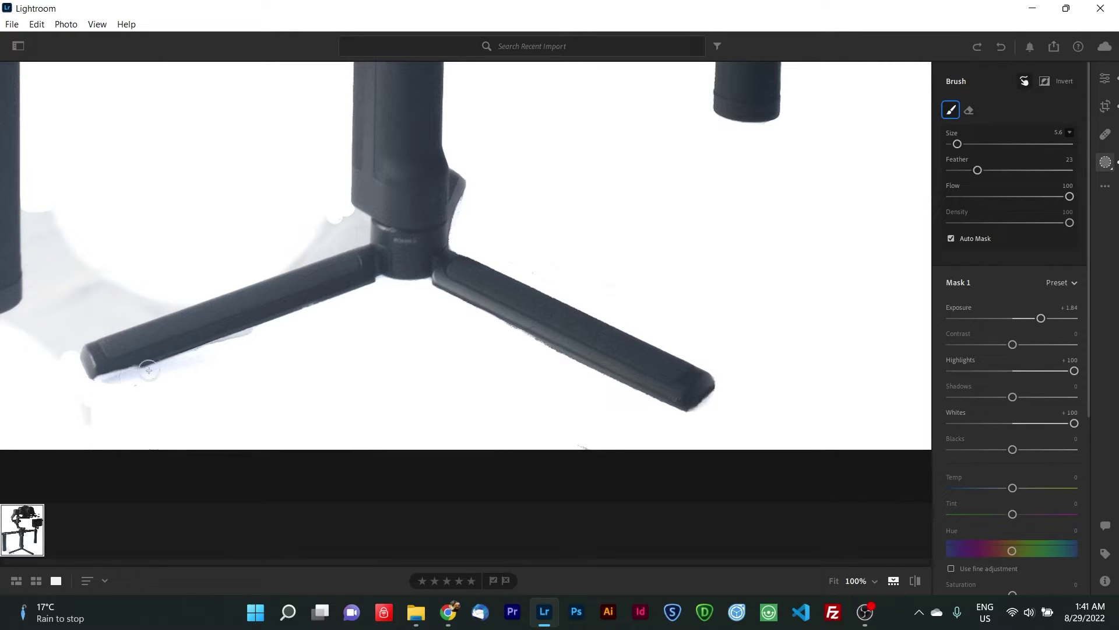
key(ctrl+z)
mouse_move(233, 358)
mouse_down()
mouse_move(100, 421)
mouse_move(220, 344)
mouse_up()
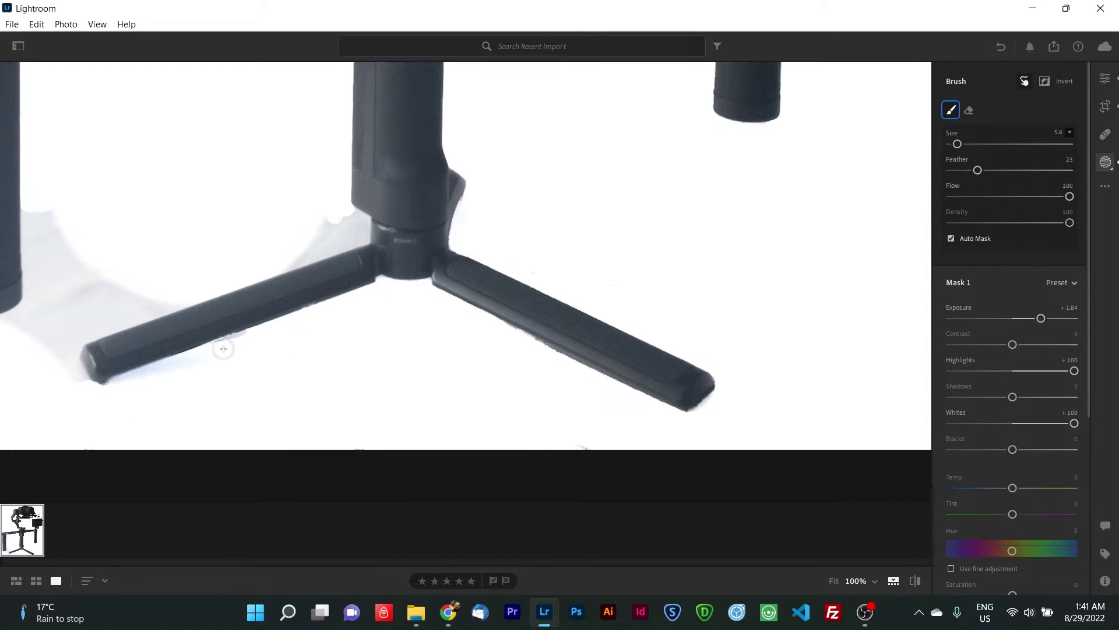
Lower the brush Feather from 23 to 9 and whiten the shadow left of the tripod hub
drag(958, 143, 964, 144)
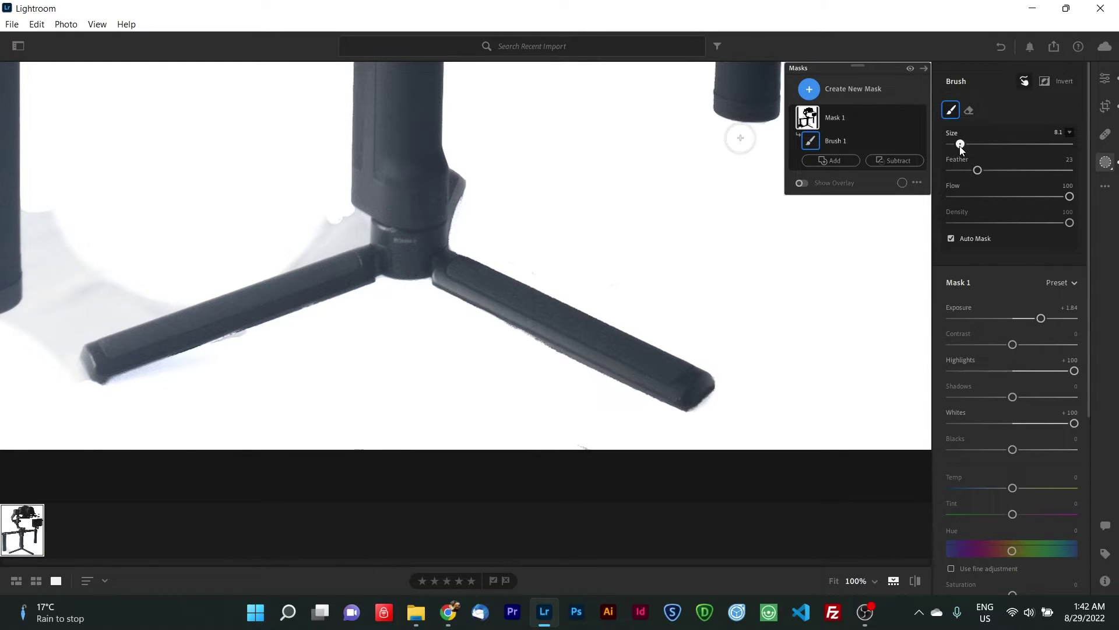
drag(431, 299, 702, 417)
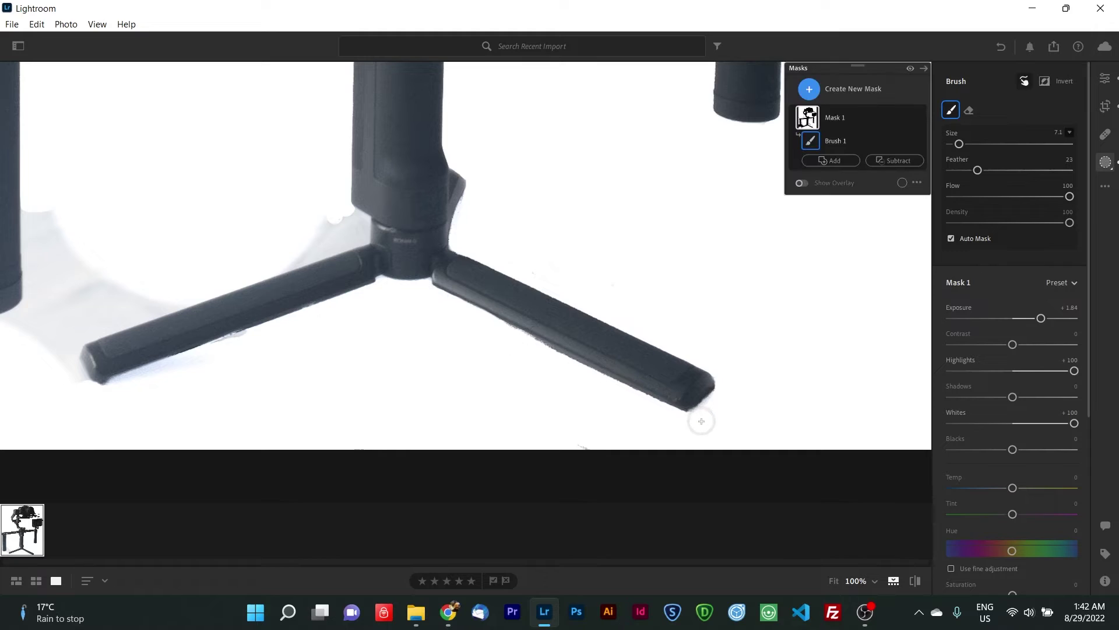
key(ctrl+z)
drag(977, 170, 961, 170)
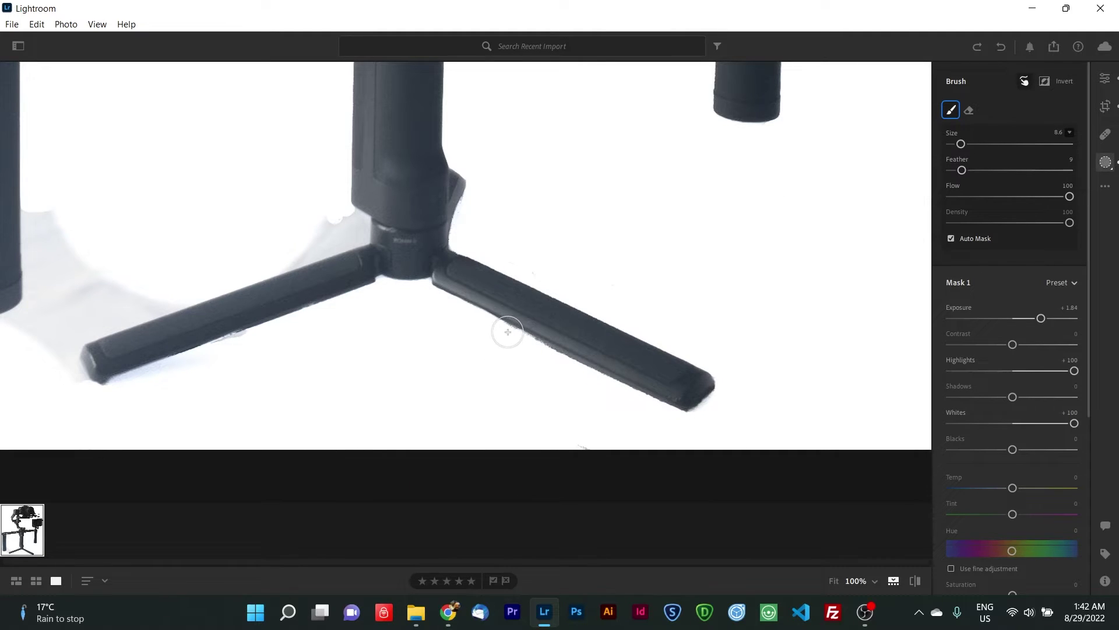
drag(364, 230, 34, 249)
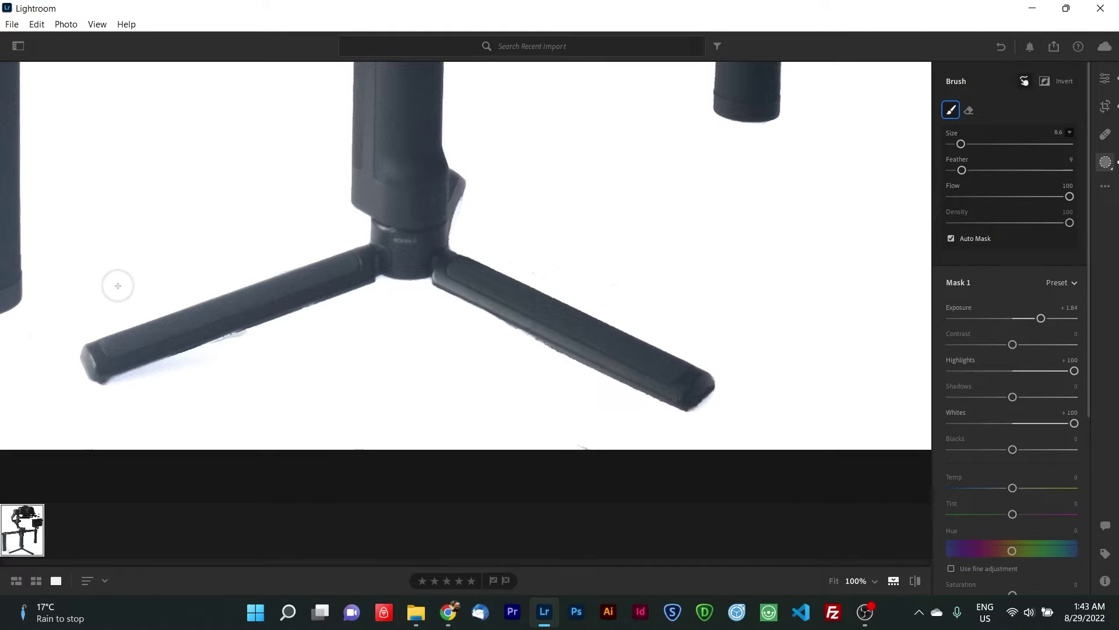
Zoom in near the left grip and extend the mask over the shadow beside it
key(z)
click(408, 327)
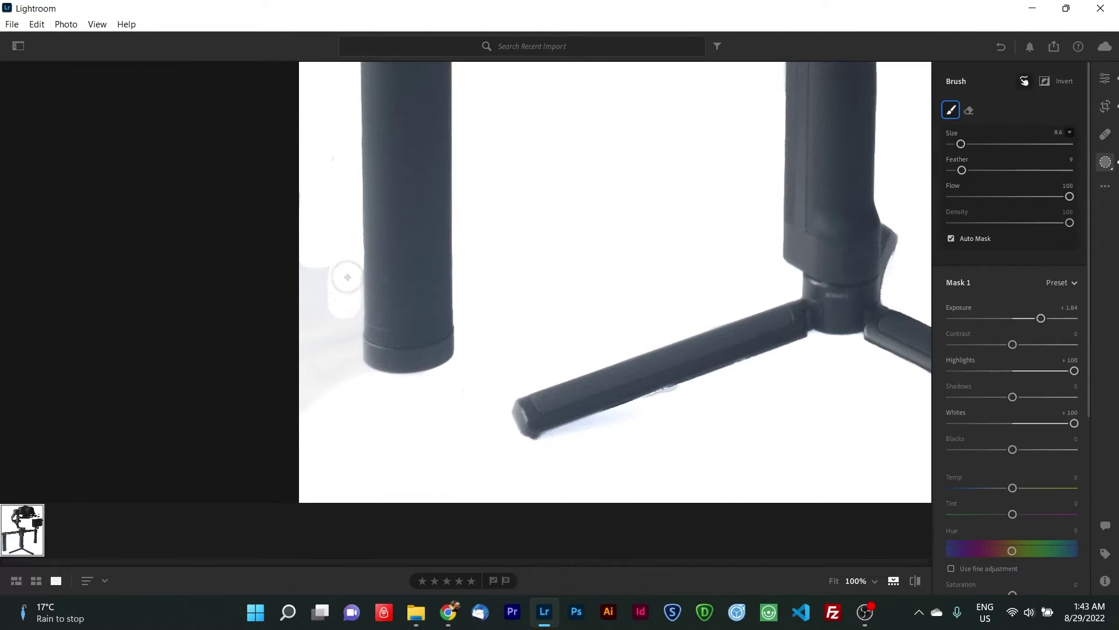
drag(355, 274, 335, 382)
mouse_move(763, 130)
mouse_down()
mouse_move(764, 253)
mouse_move(476, 132)
mouse_up()
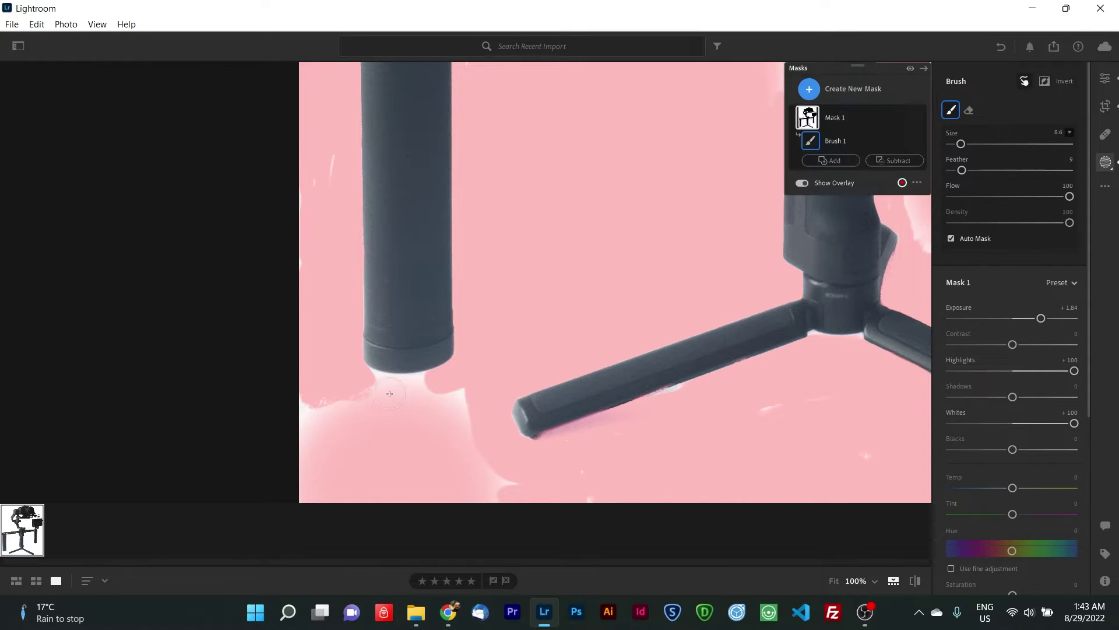
Cover the last unmasked backdrop patches around the lower-left grip and tripod with the mask
drag(379, 382, 348, 430)
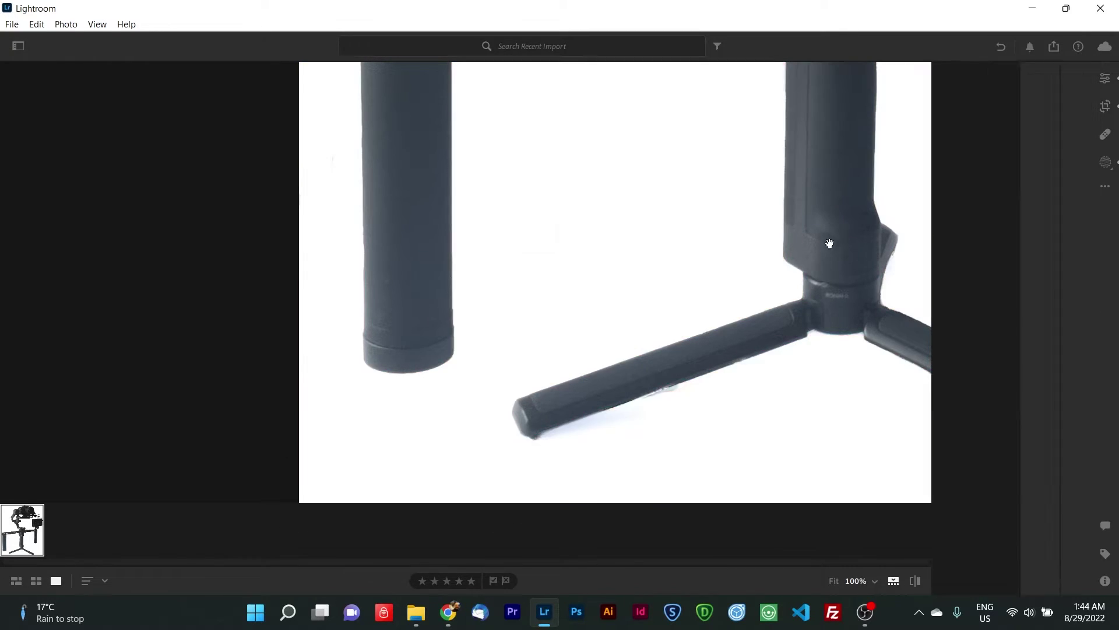
drag(649, 495, 540, 438)
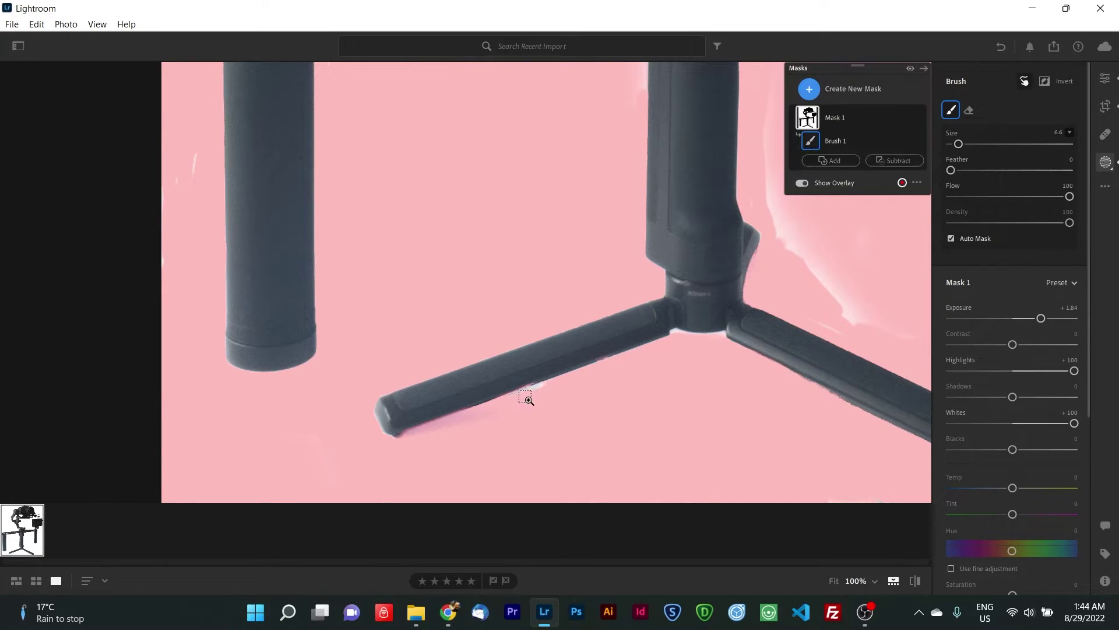
drag(677, 338, 818, 278)
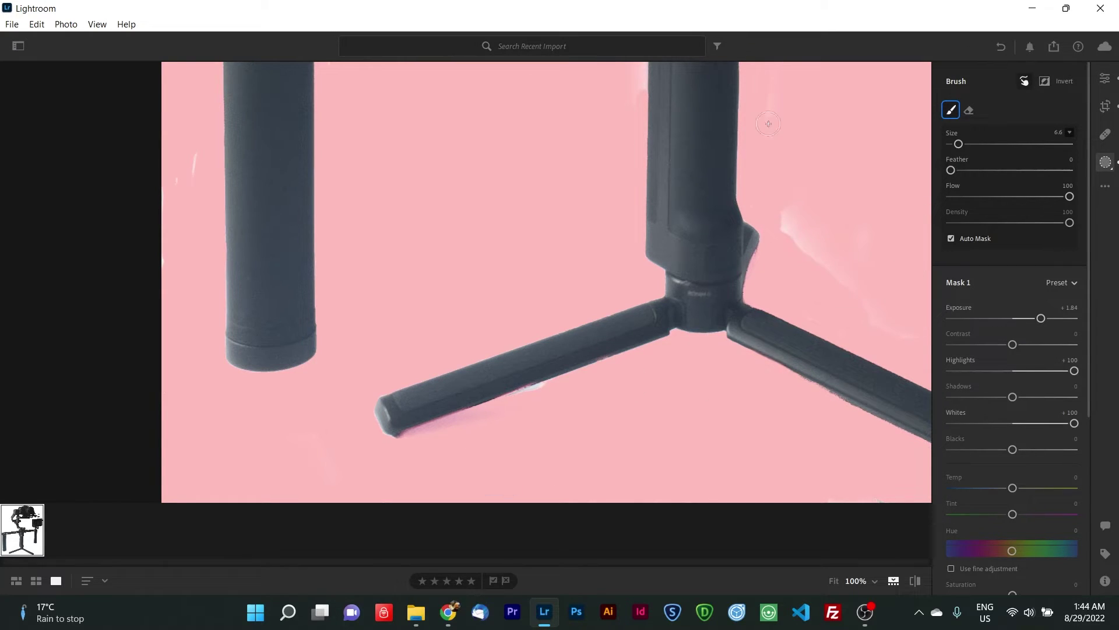
key(z)
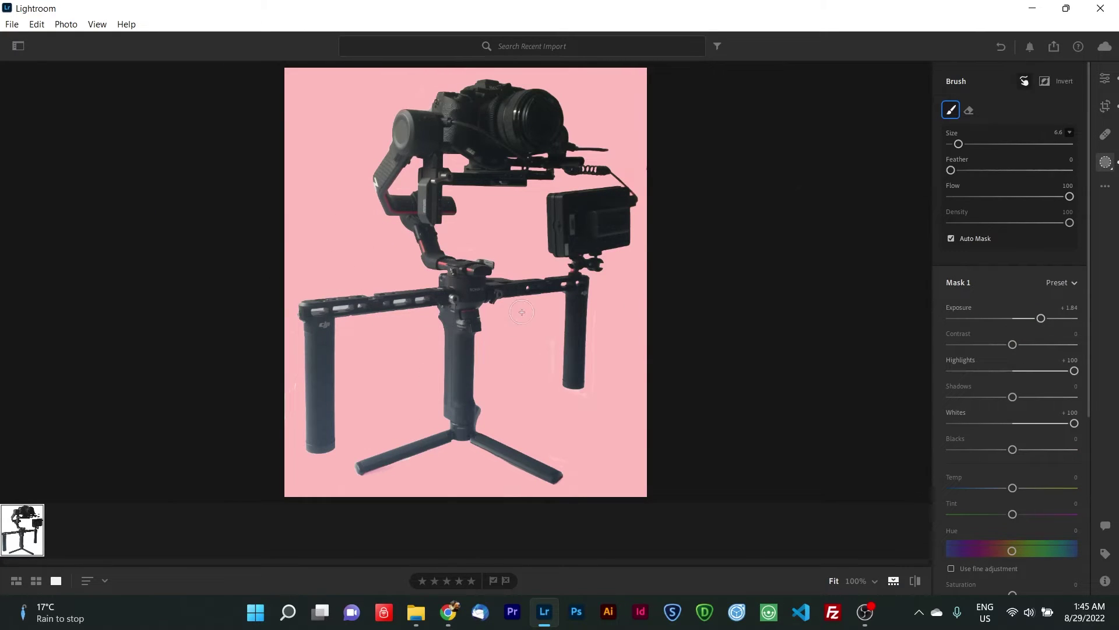
Add a second Brush mask with Shadows at -58 over the left grip, bar and centre grip
drag(291, 444, 325, 465)
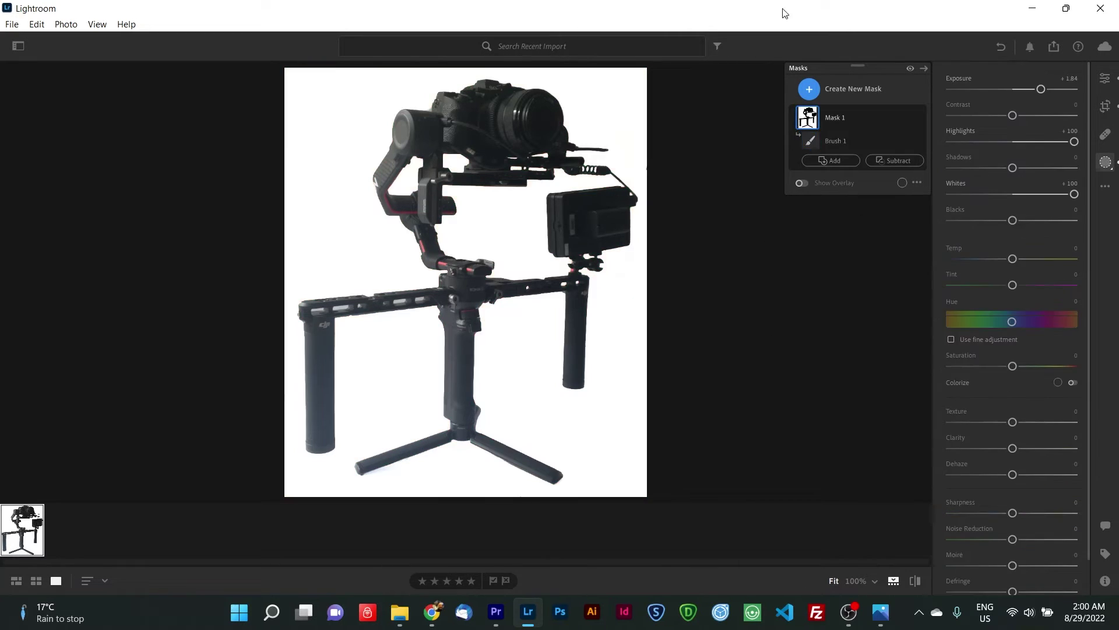
click(811, 89)
click(837, 170)
drag(318, 329, 322, 409)
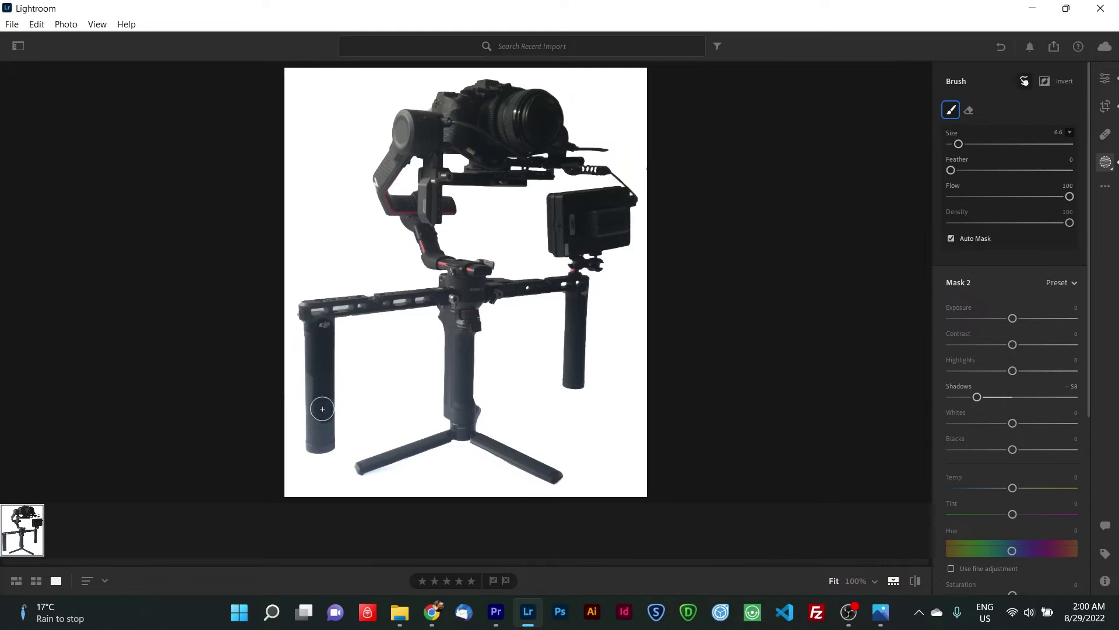
mouse_move(331, 305)
mouse_down()
mouse_move(493, 288)
mouse_move(457, 350)
mouse_move(469, 412)
mouse_move(442, 432)
mouse_up()
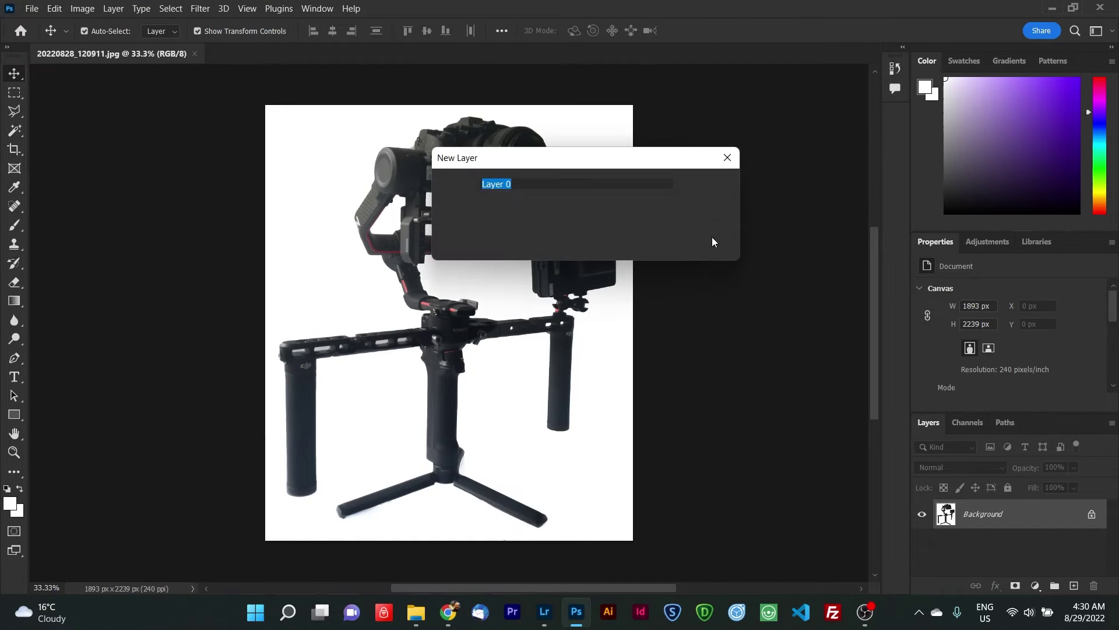
Resize the canvas to 3840×2160
click(82, 8)
click(93, 120)
text(3840)
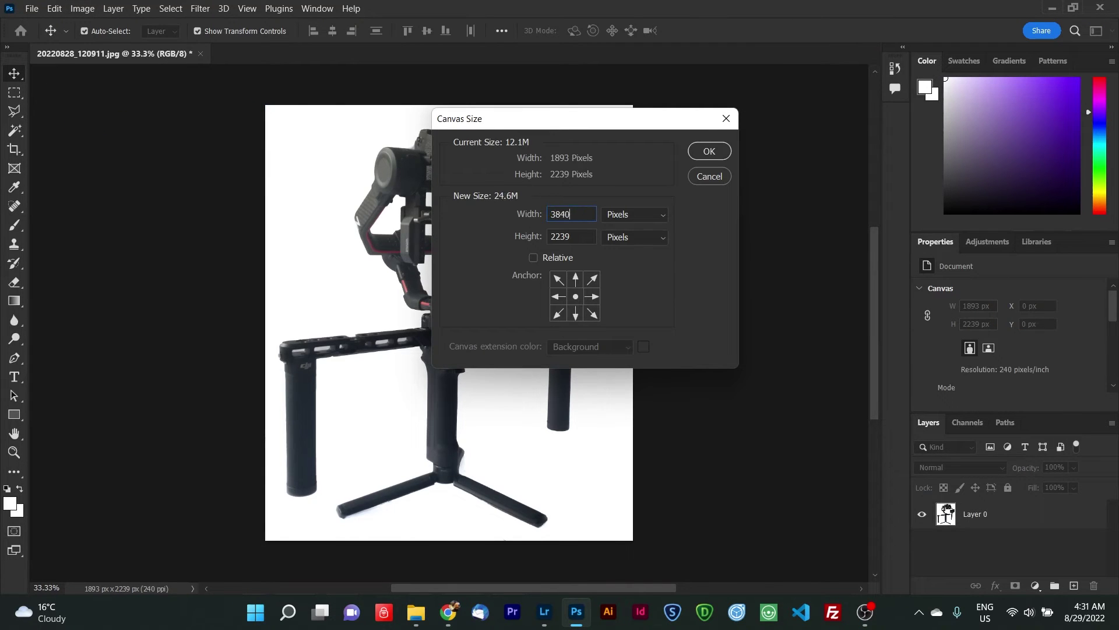
key(Tab)
text(2160)
key(Return)
key(Return)
Scale the photo layer to about 90.89% and centre it on the wide canvas
key(ctrl+t)
drag(644, 532, 611, 492)
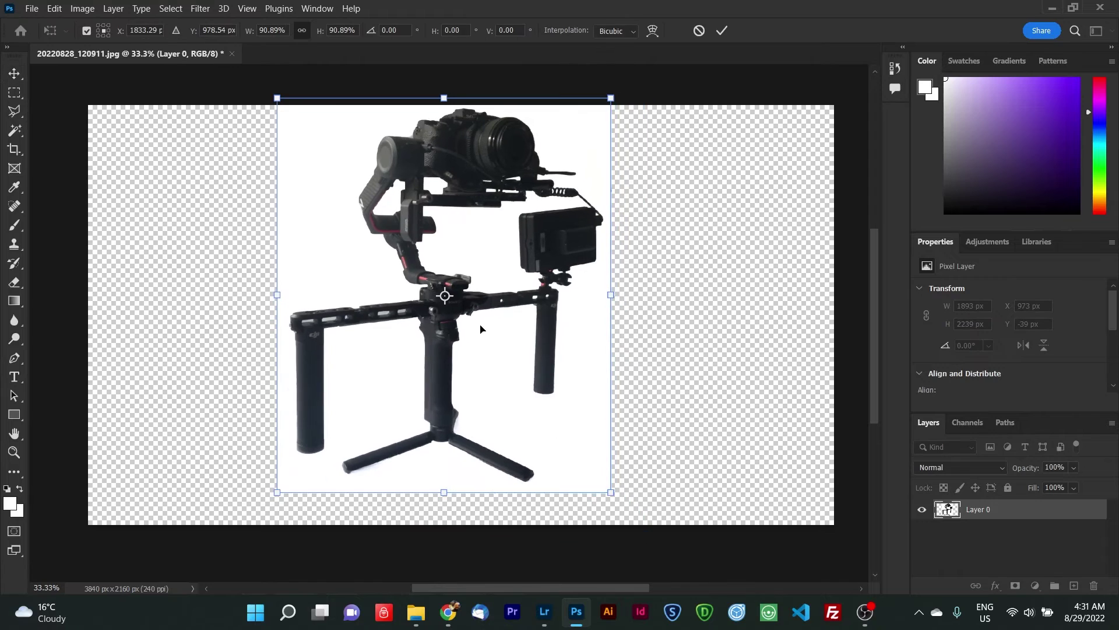
drag(480, 328, 497, 349)
key(ctrl+plus)
key(ctrl+plus)
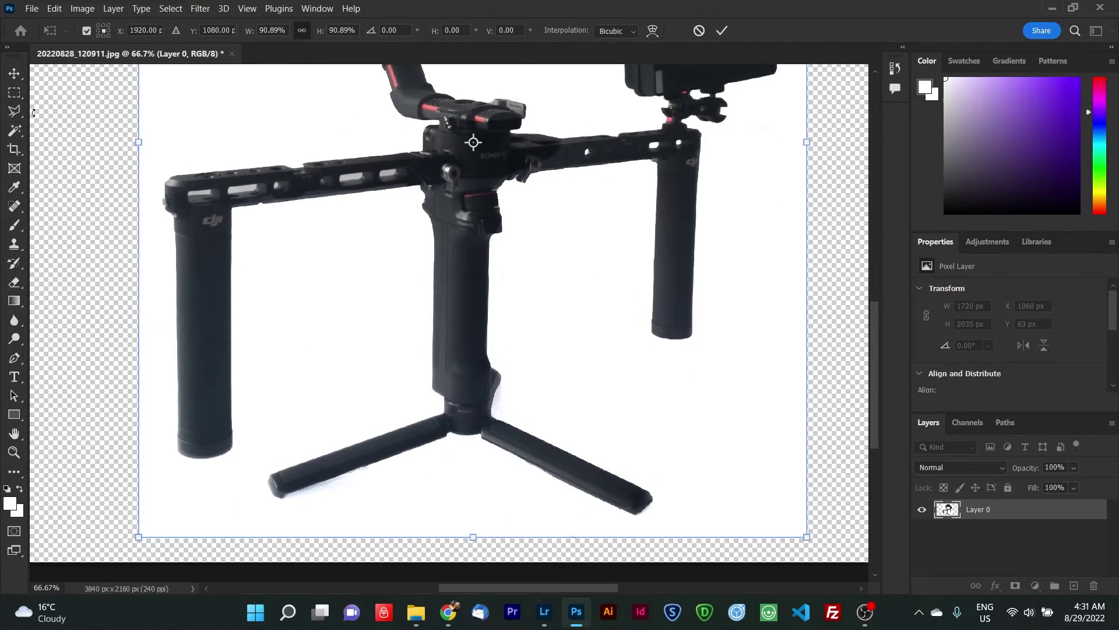
click(15, 111)
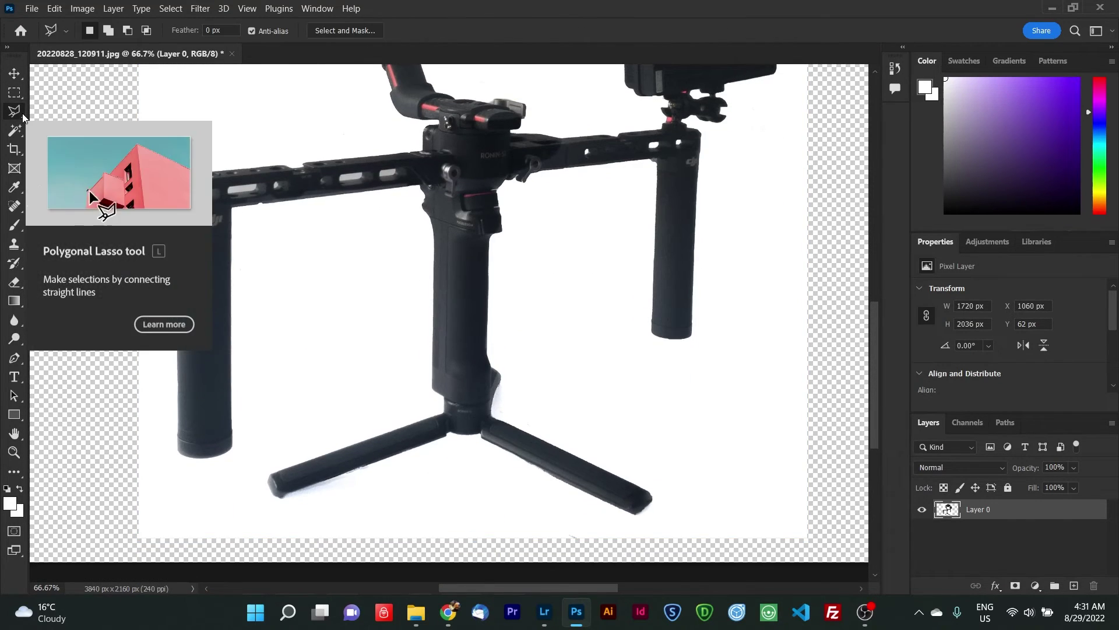
Delete the shadow under the left tripod leg and copy the right leg area to a new layer
click(448, 439)
key(Delete)
click(489, 445)
key(ctrl+j)
key(v)
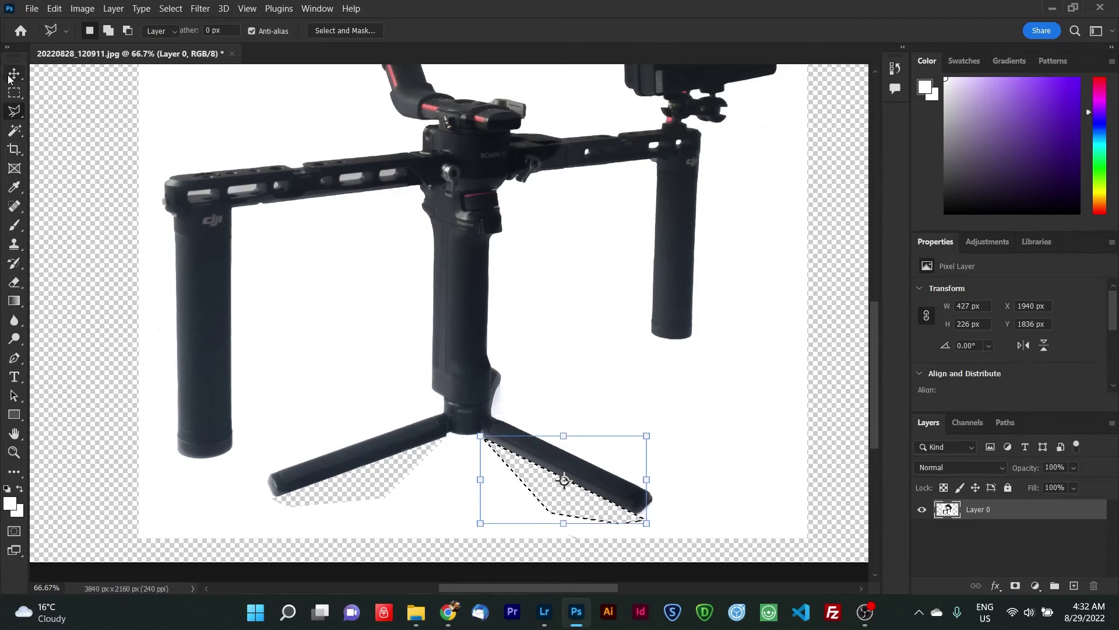
Give the new leg layer a Color Overlay style and clear the selection
click(320, 267)
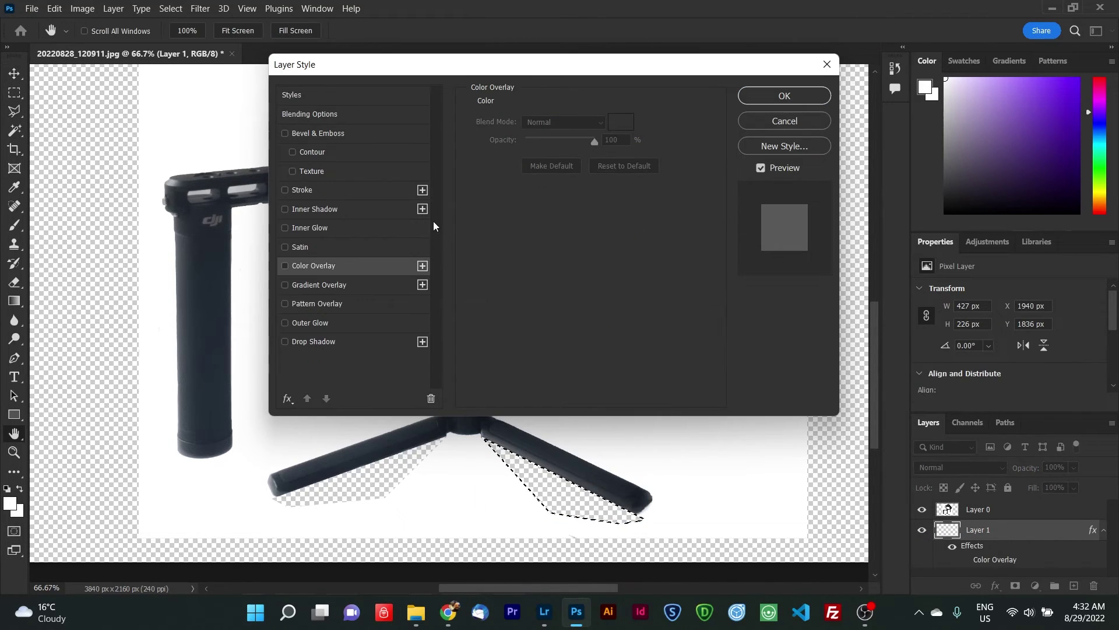
click(324, 117)
click(781, 96)
key(ctrl+0)
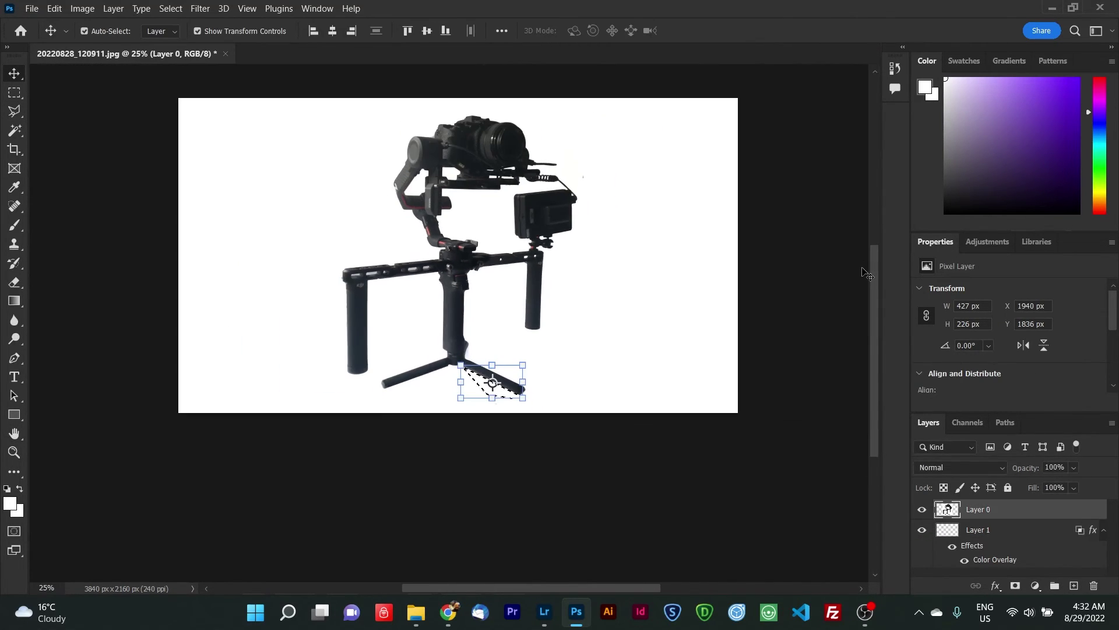
key(ctrl+d)
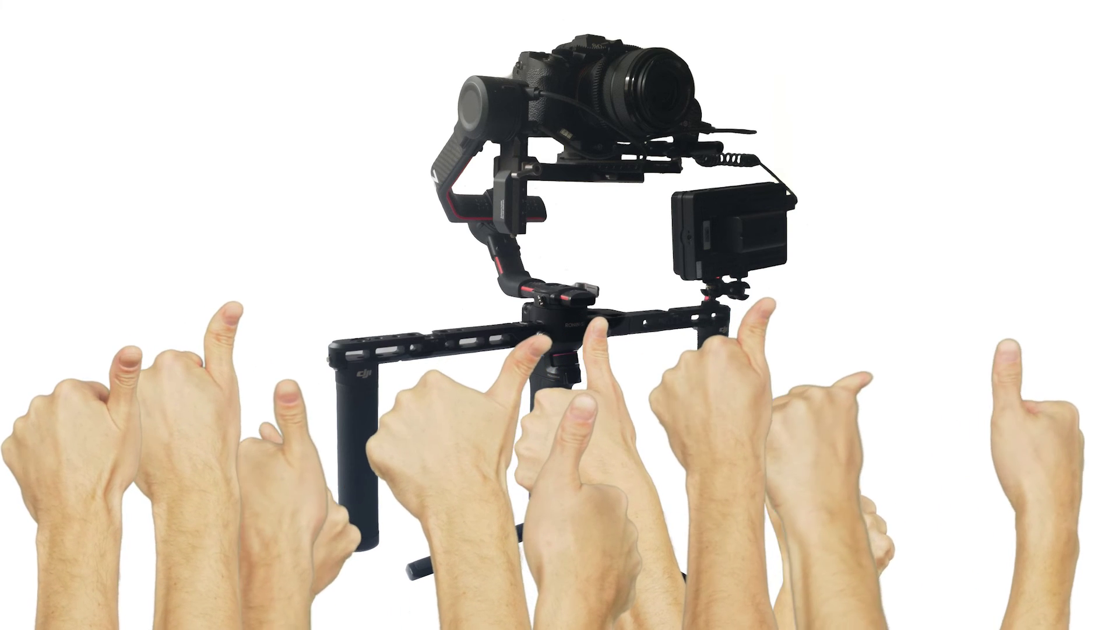